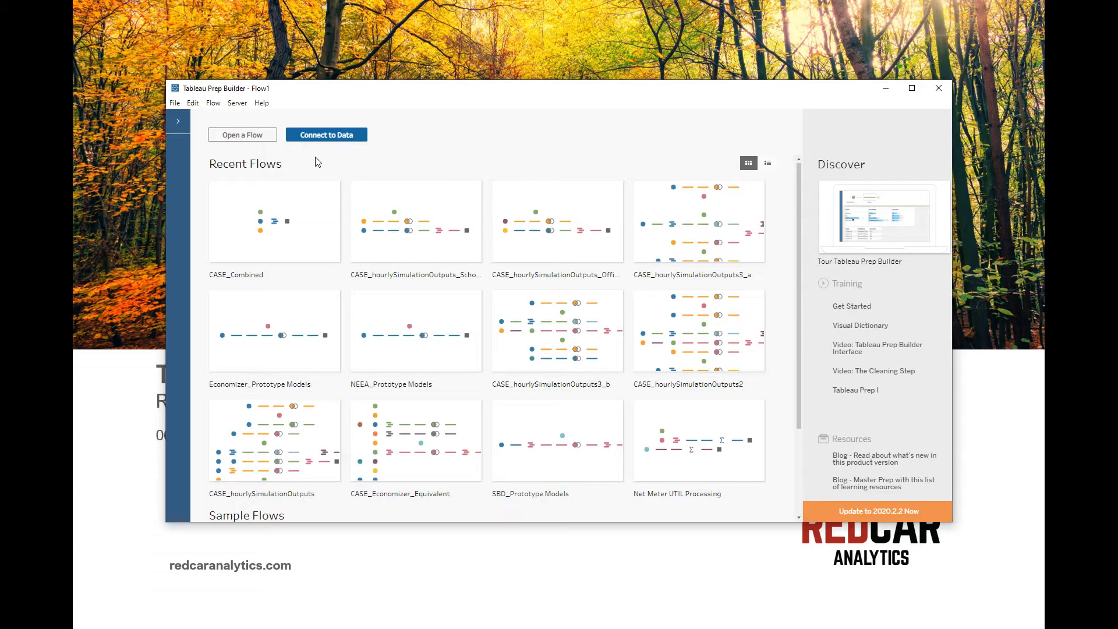
# Connect to the text file Oakland_EF1-EAT,EA-CO2.csv in the raw data - Code Readiness 2019 DOAS Oak folder under _Training Material > 2020 Tableau Field Data Cleaning
pyautogui.moveTo(347, 88)
pyautogui.mouseDown()
pyautogui.moveTo(400, 207)
pyautogui.moveTo(389, 99)
pyautogui.moveTo(361, 85)
pyautogui.mouseUp()
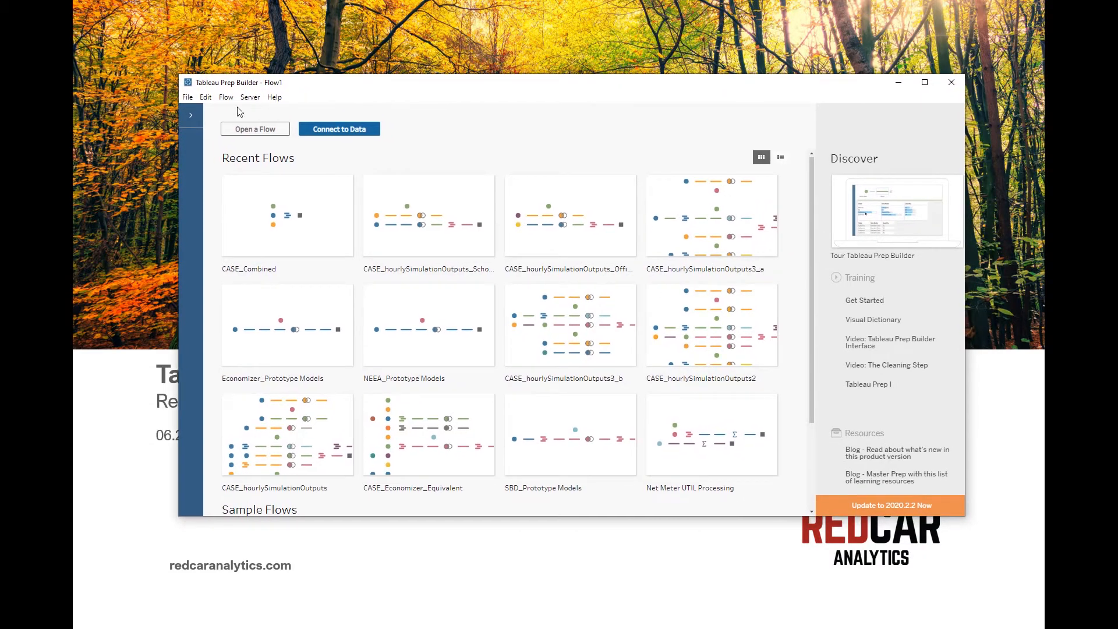
pyautogui.click(191, 116)
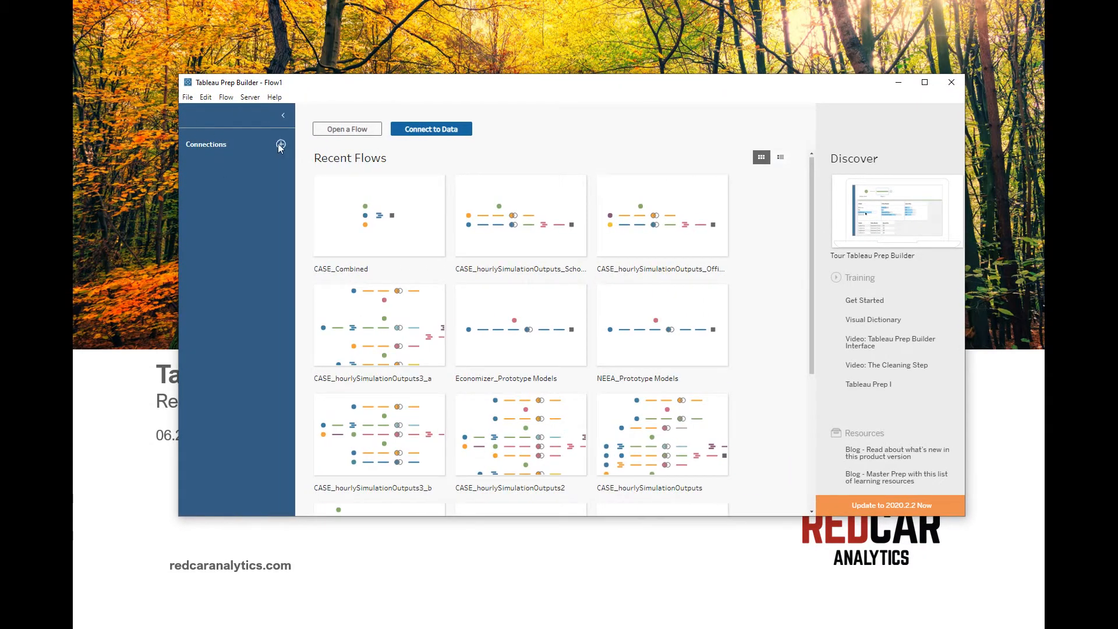
pyautogui.click(443, 130)
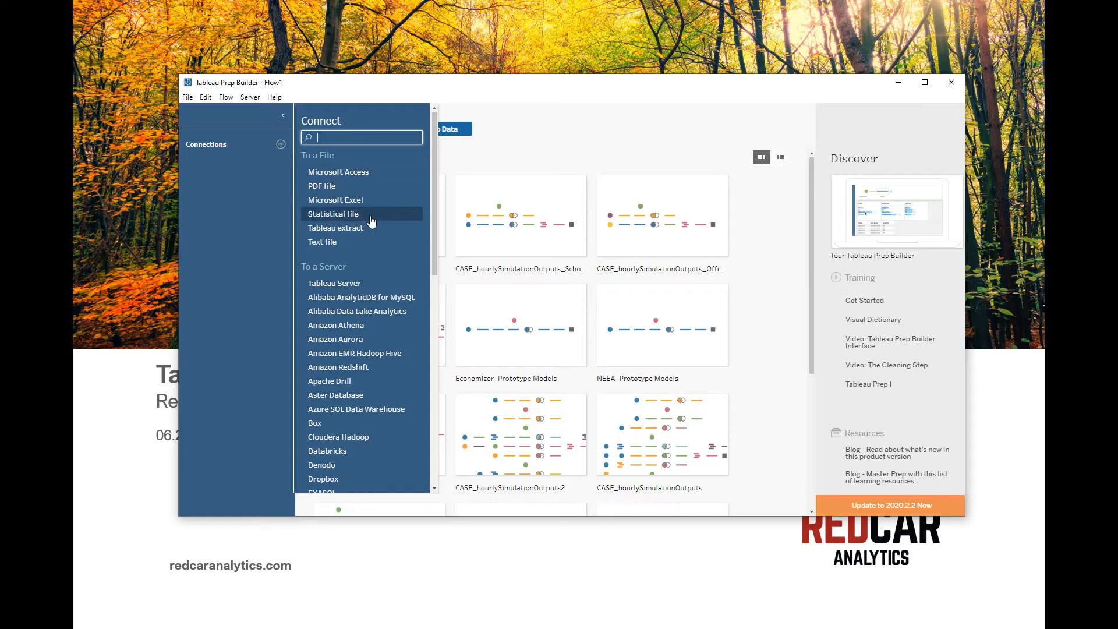
pyautogui.click(332, 247)
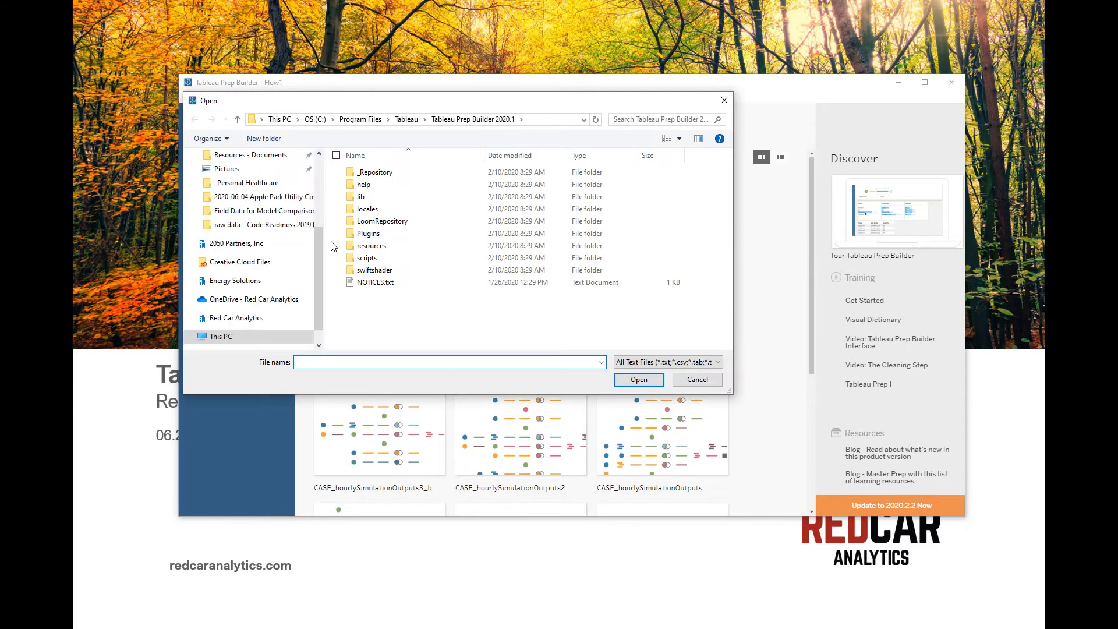
pyautogui.click(248, 155)
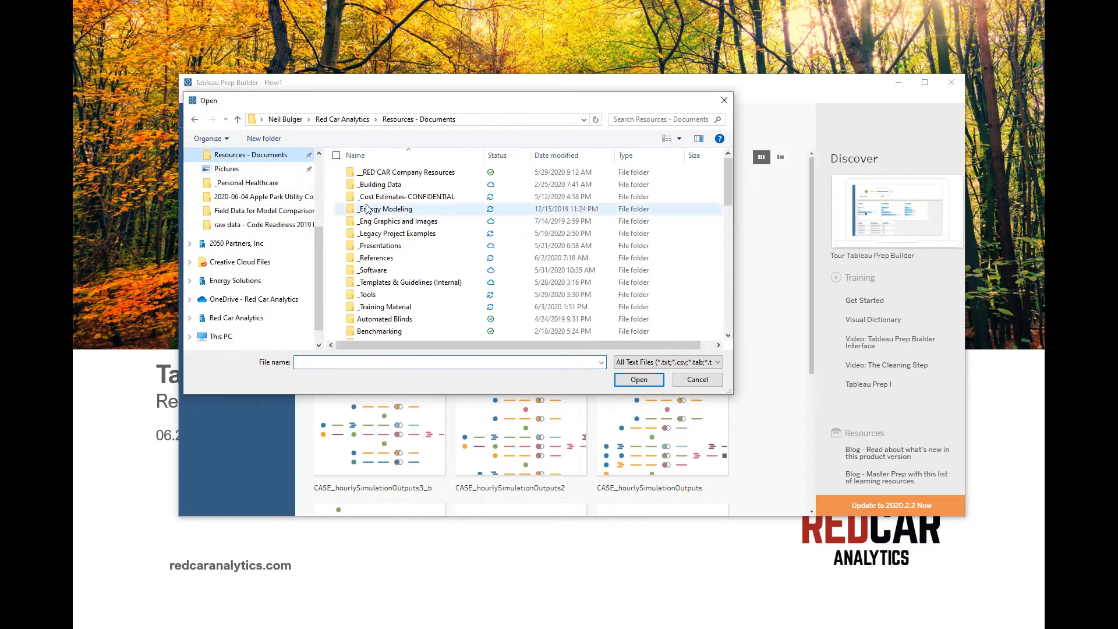
pyautogui.doubleClick(383, 307)
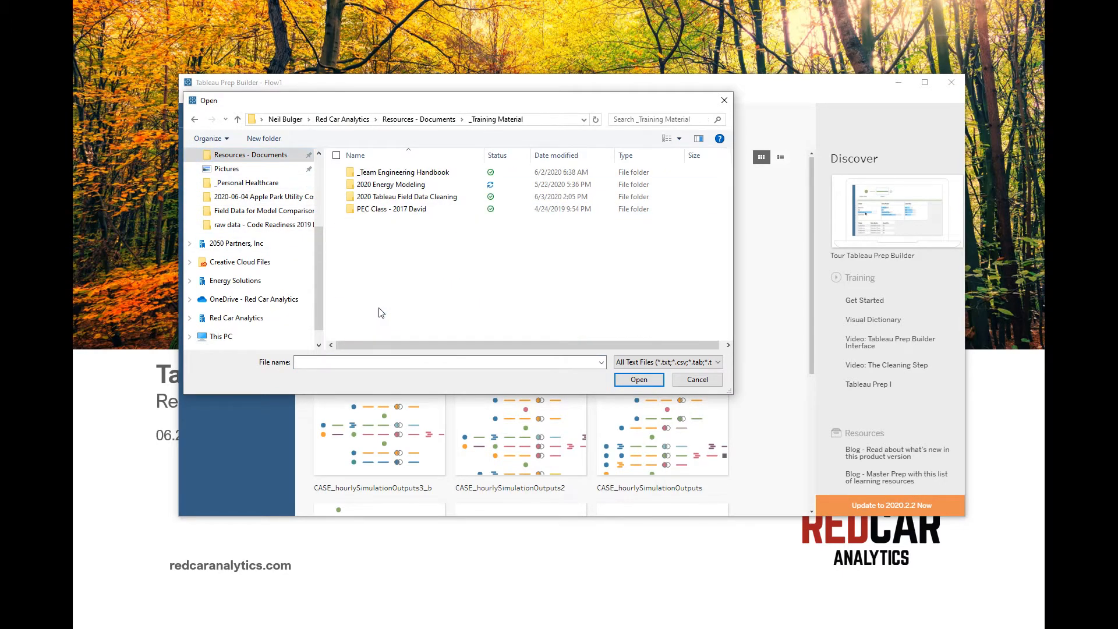
pyautogui.doubleClick(385, 197)
pyautogui.doubleClick(389, 174)
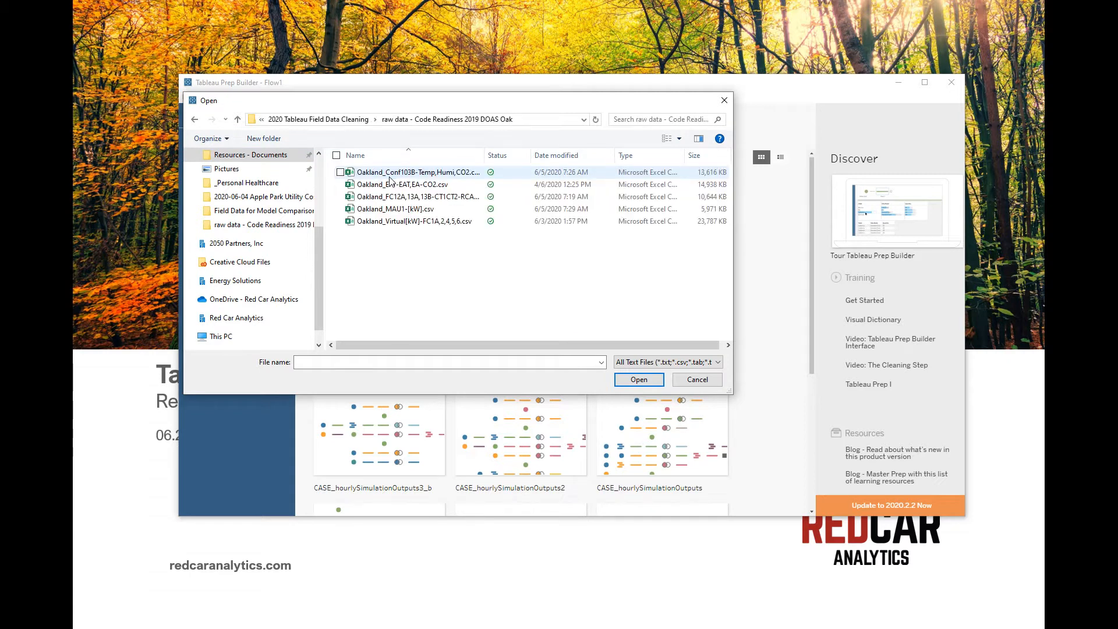
pyautogui.doubleClick(425, 184)
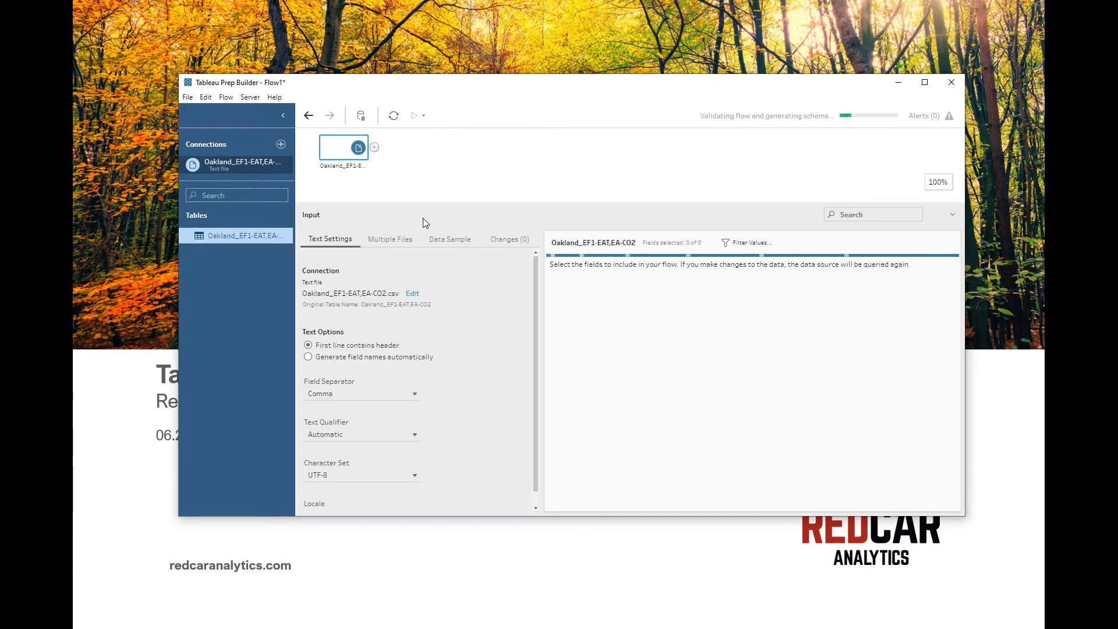
# Maximize the window, enlarge the flow canvas and deselect the input step
pyautogui.click(925, 83)
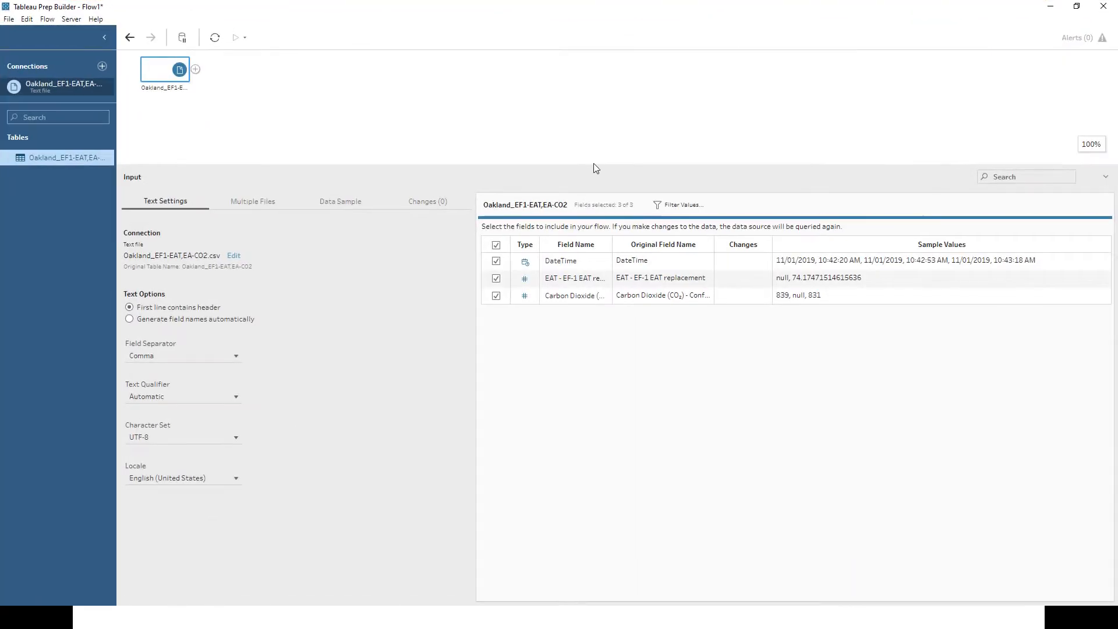
pyautogui.moveTo(593, 167); pyautogui.dragTo(541, 332)
pyautogui.click(220, 167)
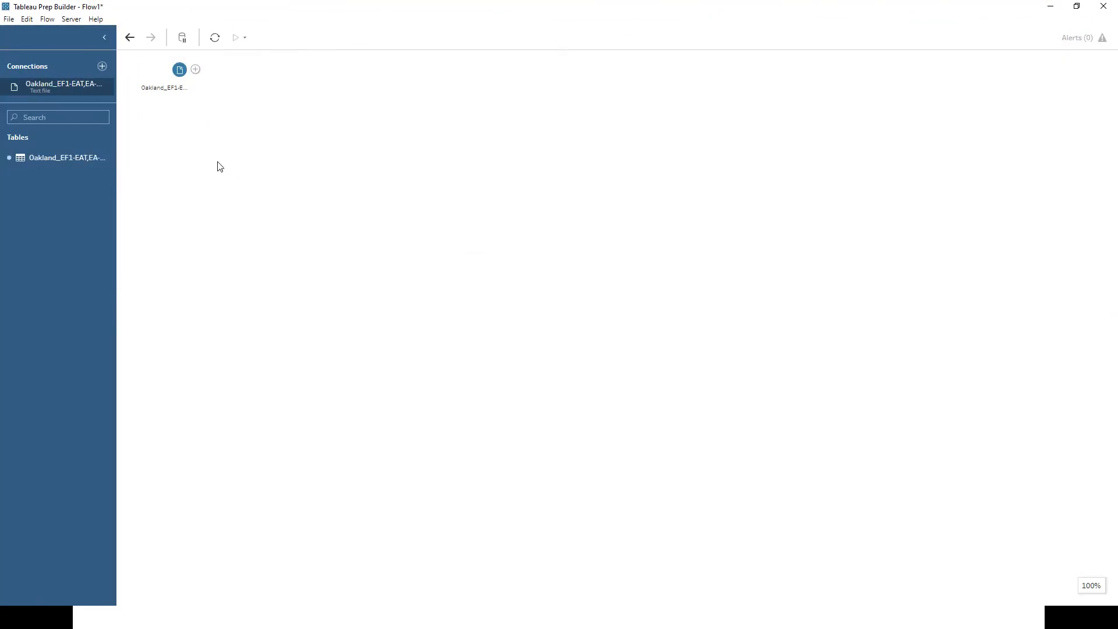
# Add a clean step after the Oakland_EF1-EAT,EA-CO2 input and compare its field profiles with the input's settings
pyautogui.click(180, 70)
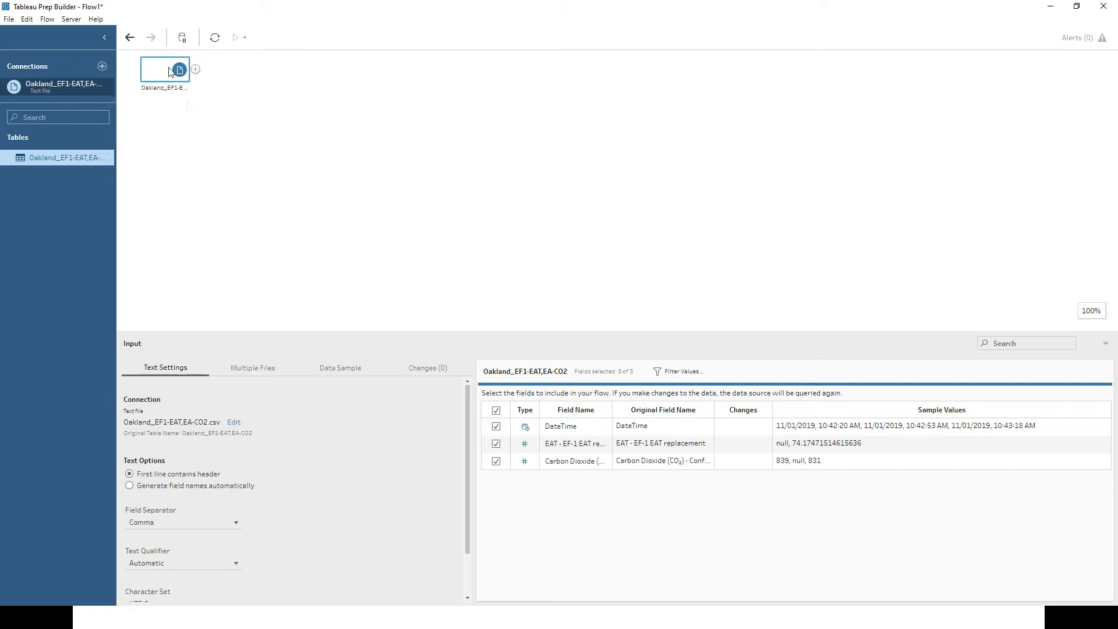
pyautogui.moveTo(180, 81); pyautogui.dragTo(192, 178)
pyautogui.click(195, 171)
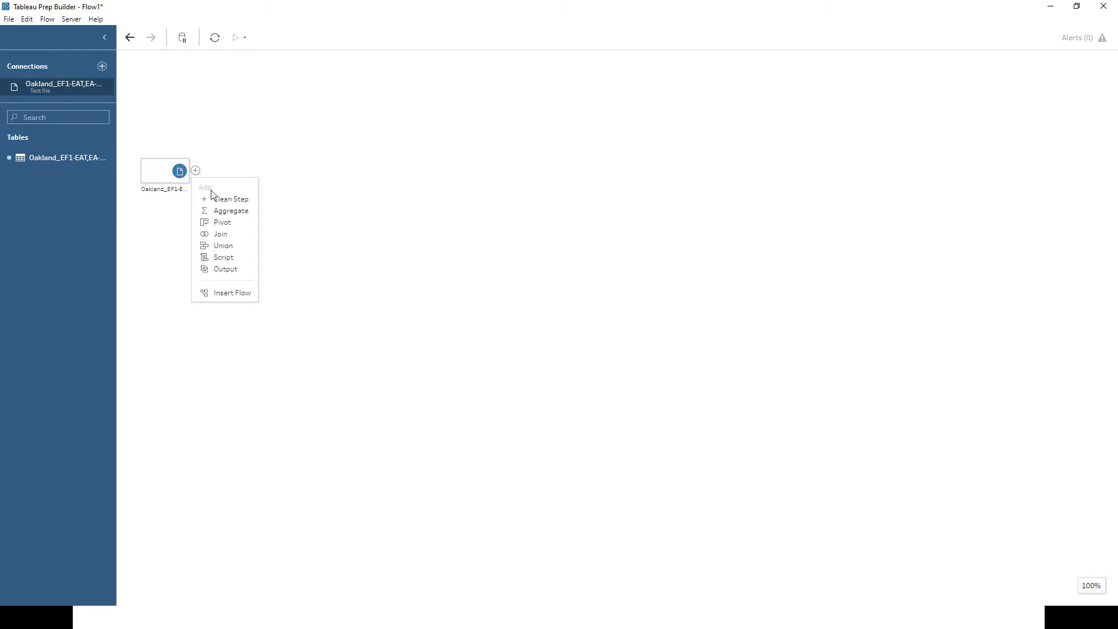
pyautogui.click(215, 199)
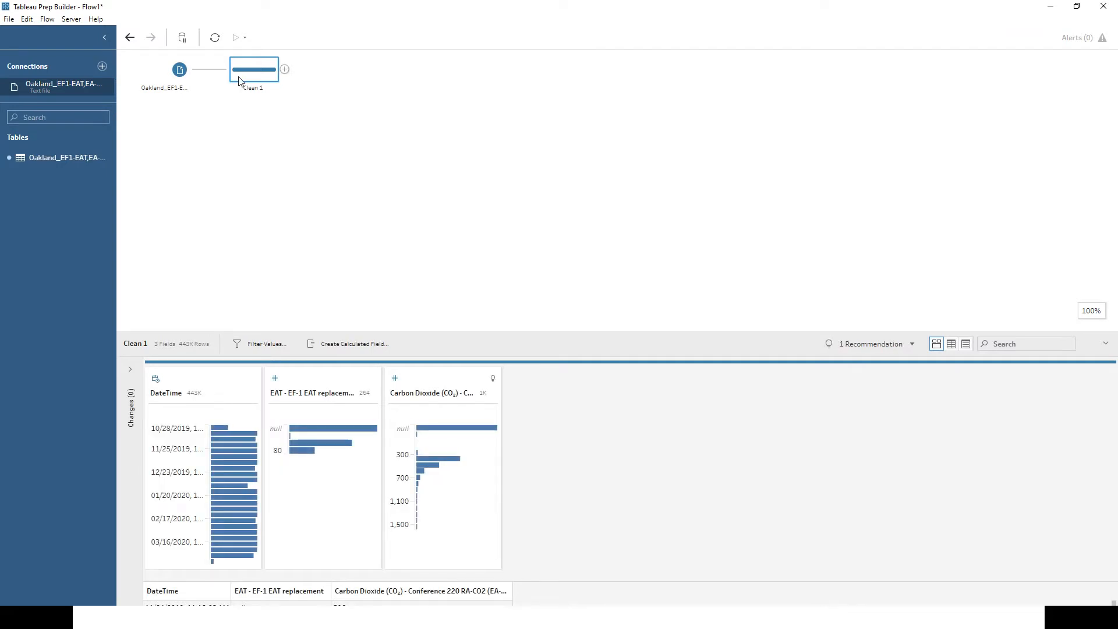
pyautogui.click(181, 80)
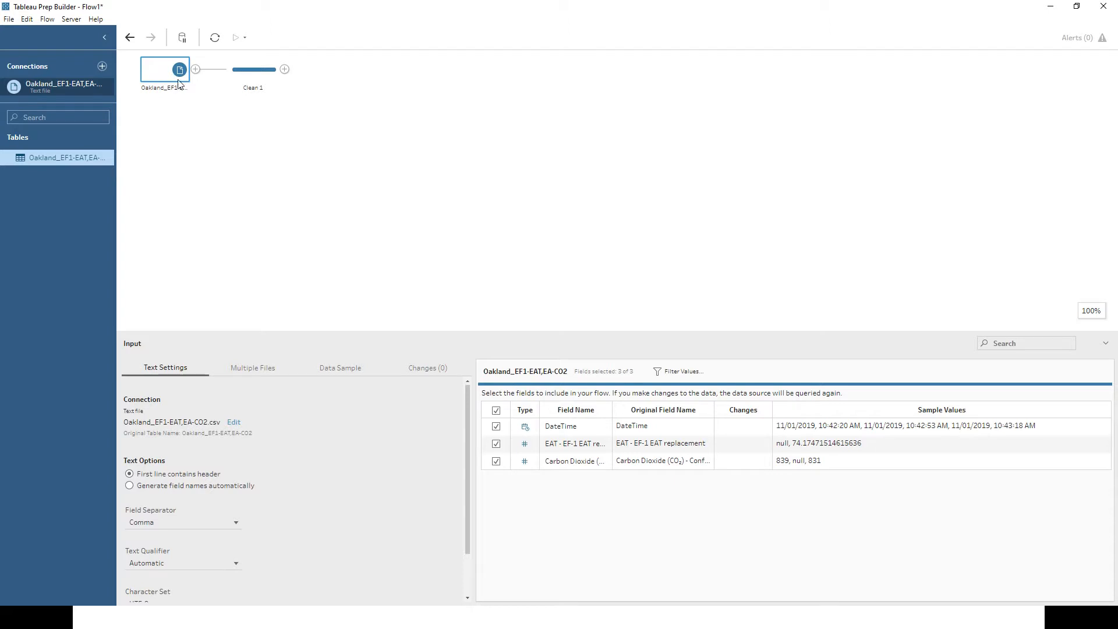
pyautogui.click(264, 82)
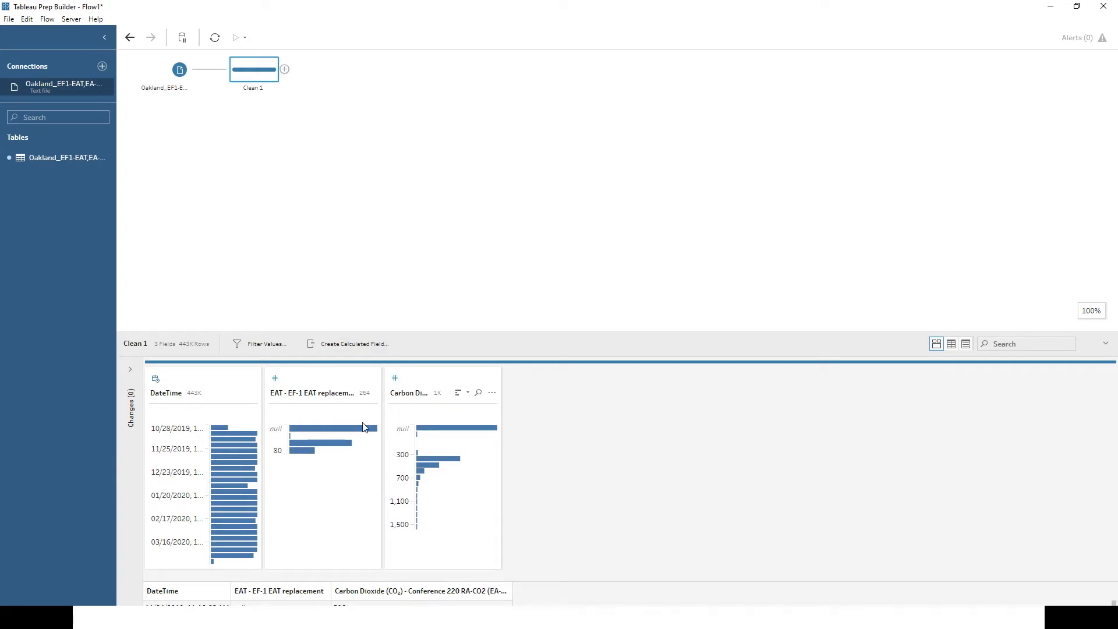
pyautogui.moveTo(347, 433)
# Add an output step after Clean 1 and check the available output file types
pyautogui.click(284, 70)
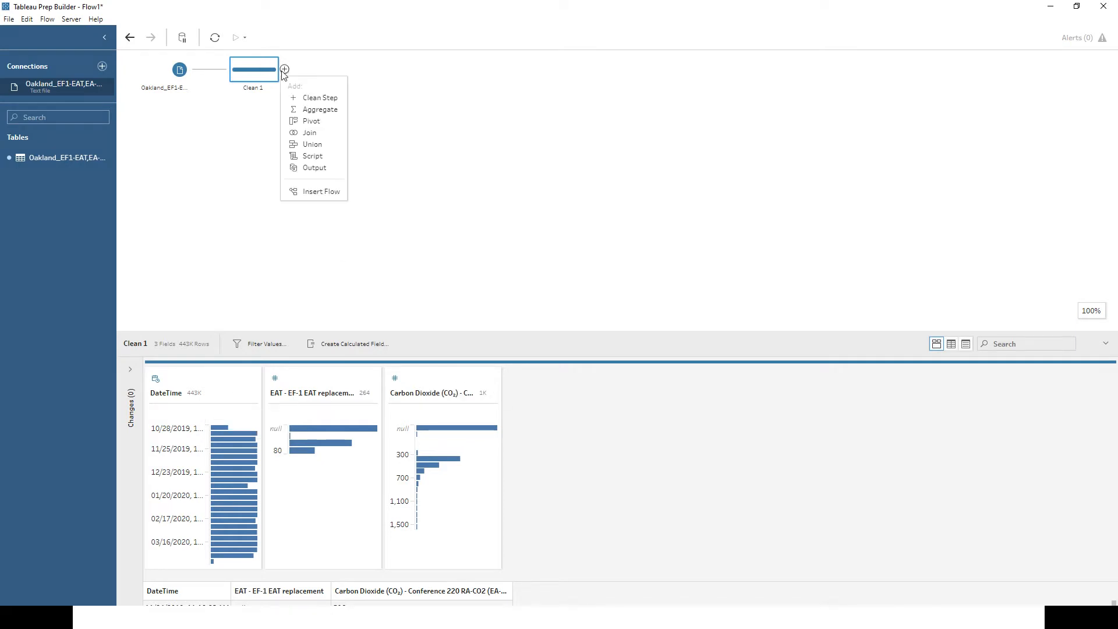
pyautogui.click(315, 167)
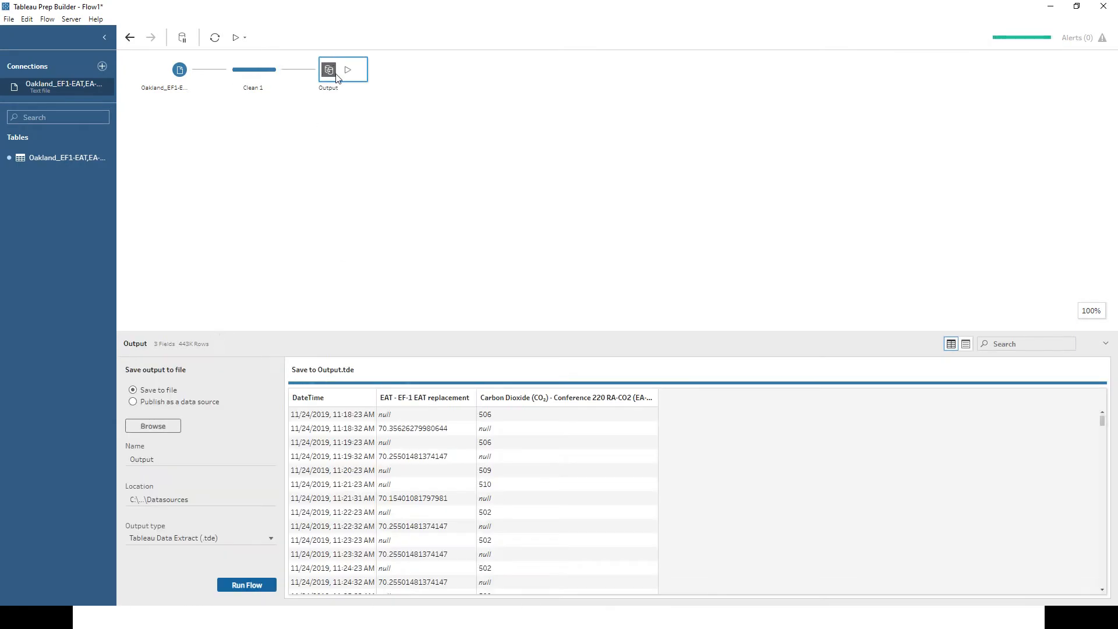
pyautogui.click(238, 539)
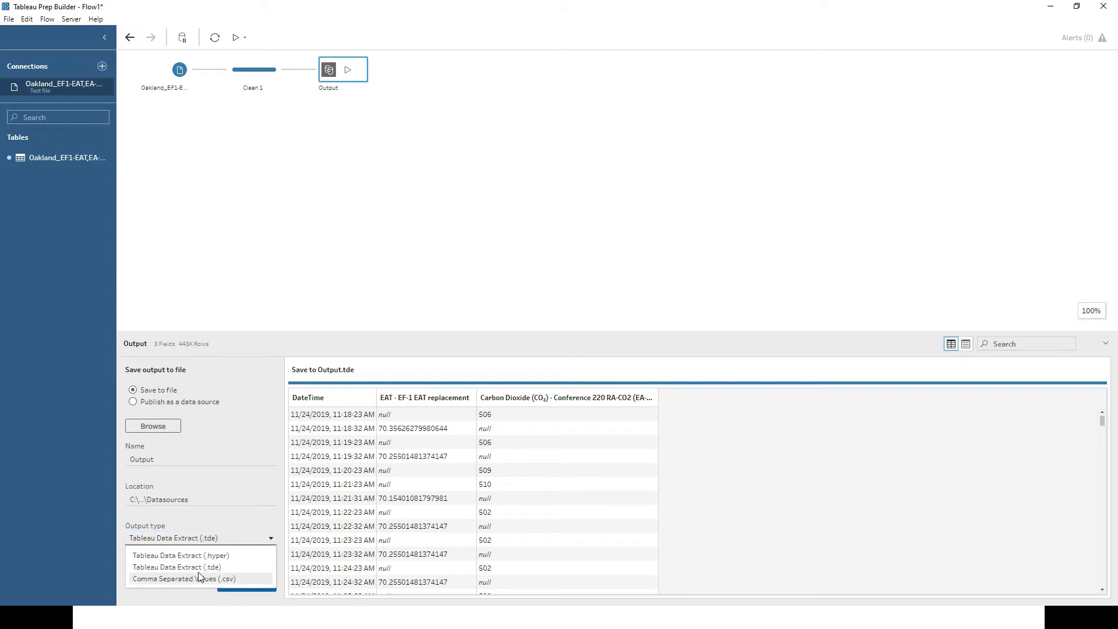
pyautogui.click(366, 222)
# Delete the Clean 1 and Output steps from the flow, keeping only the Oakland_EF1-EAT,EA-CO2 input
pyautogui.moveTo(143, 116); pyautogui.dragTo(390, 51)
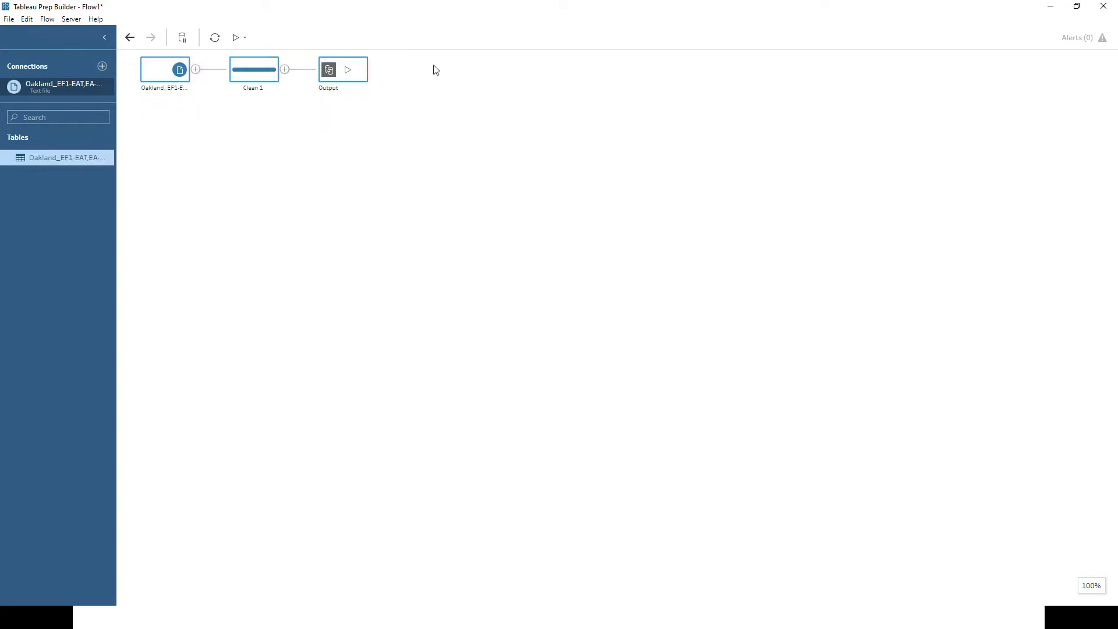
pyautogui.click(243, 120)
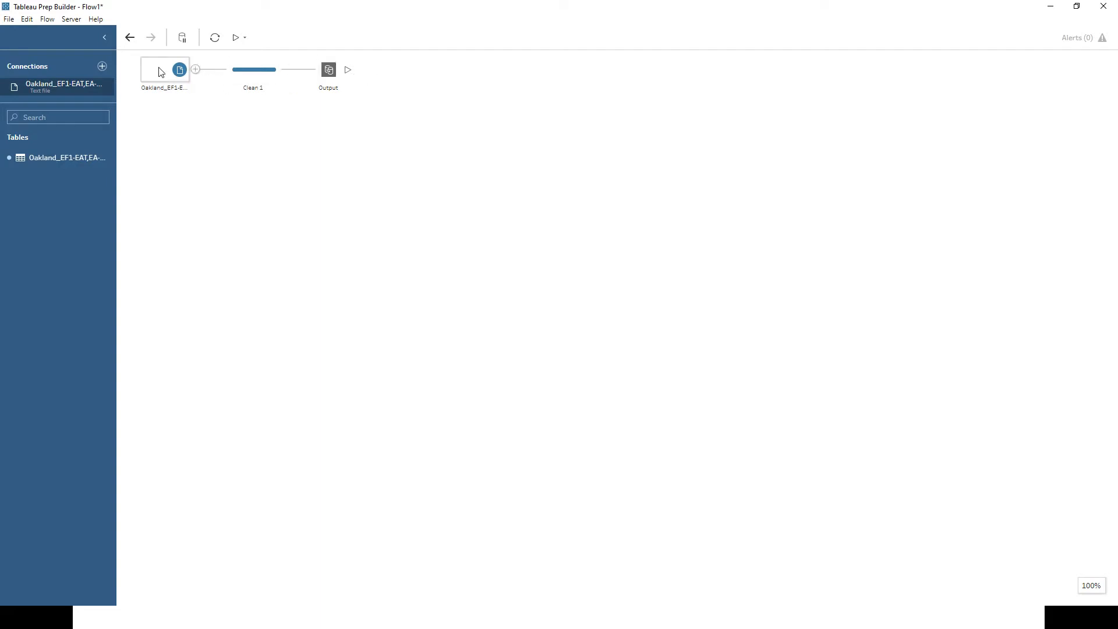
pyautogui.click(179, 70)
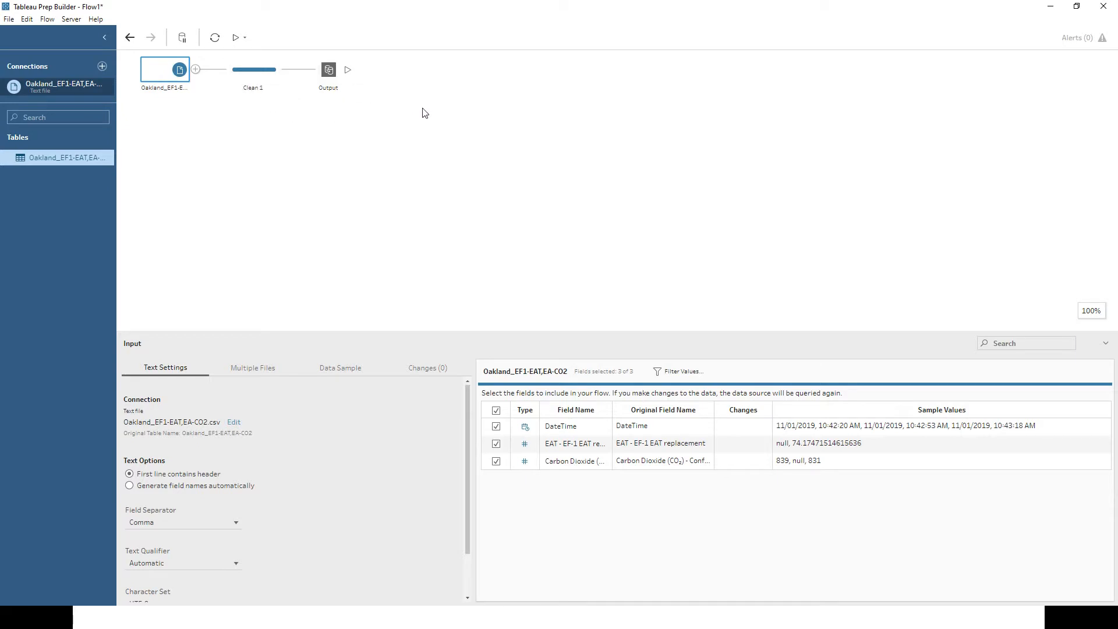
pyautogui.moveTo(425, 111); pyautogui.dragTo(245, 53)
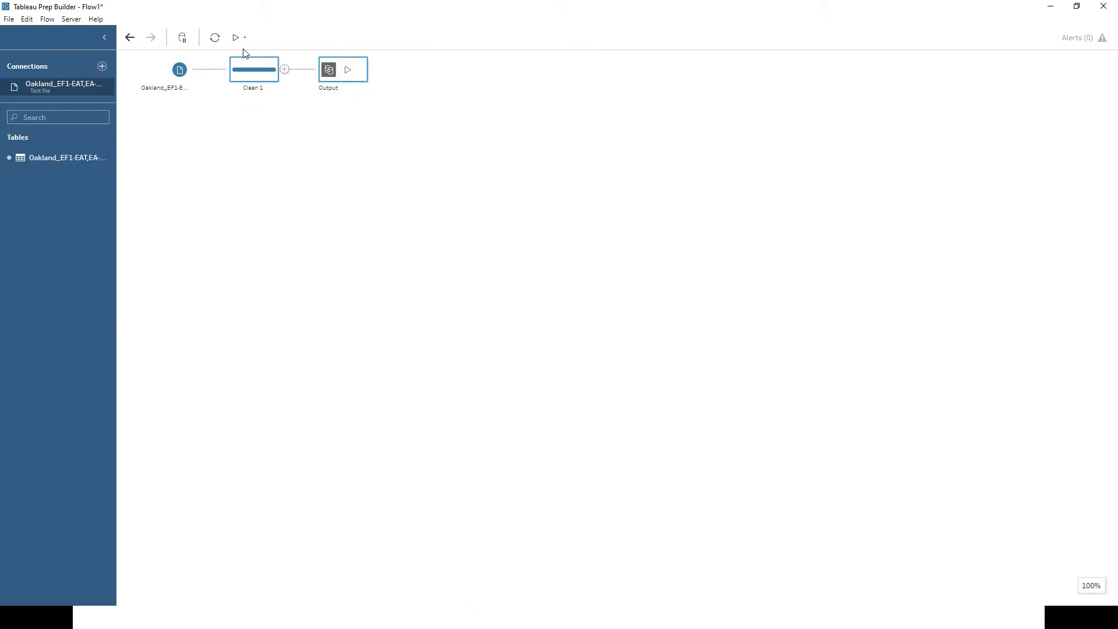
pyautogui.press('Delete')
# Review the data type options, text settings and multiple-file settings of the Oakland_EF1-EAT,EA-CO2 input
pyautogui.click(174, 83)
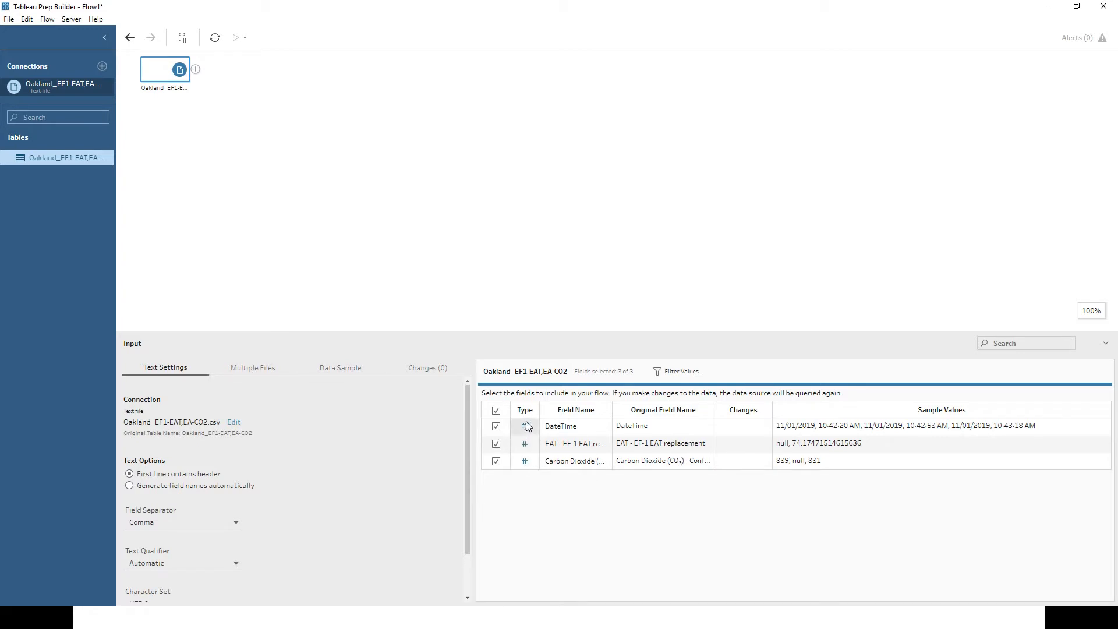
pyautogui.click(525, 461)
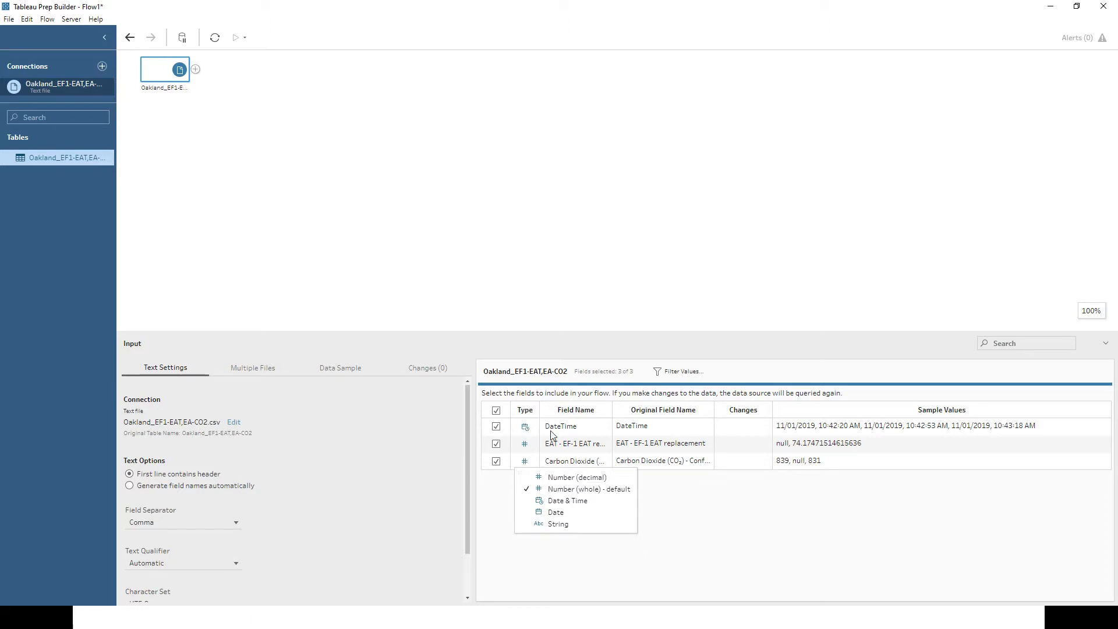
pyautogui.press('Escape')
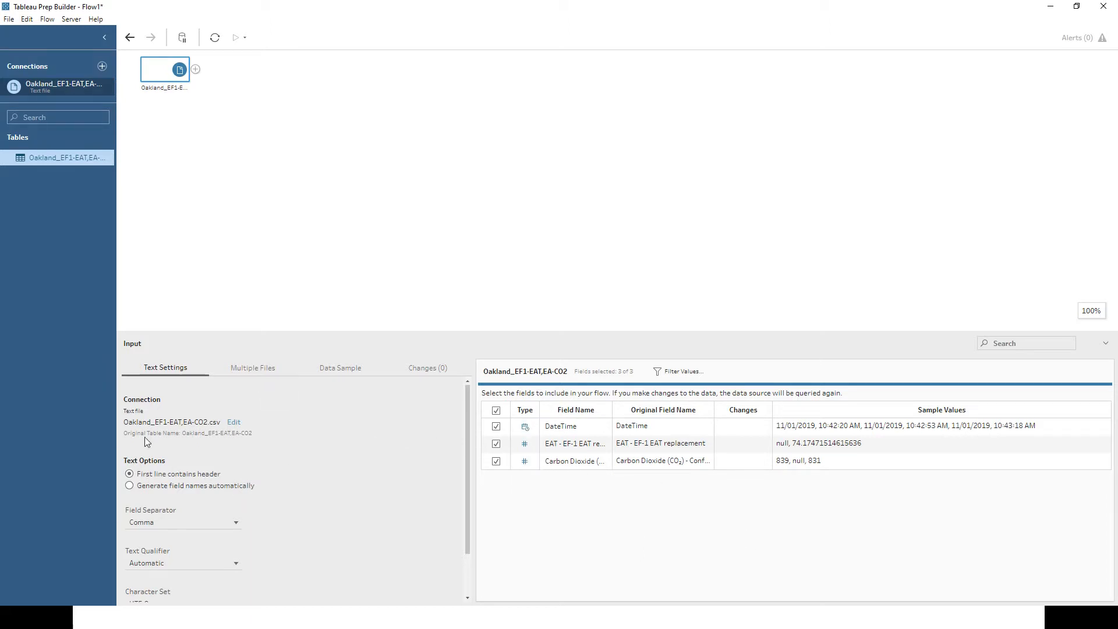
pyautogui.scroll(-2, 162, 490)
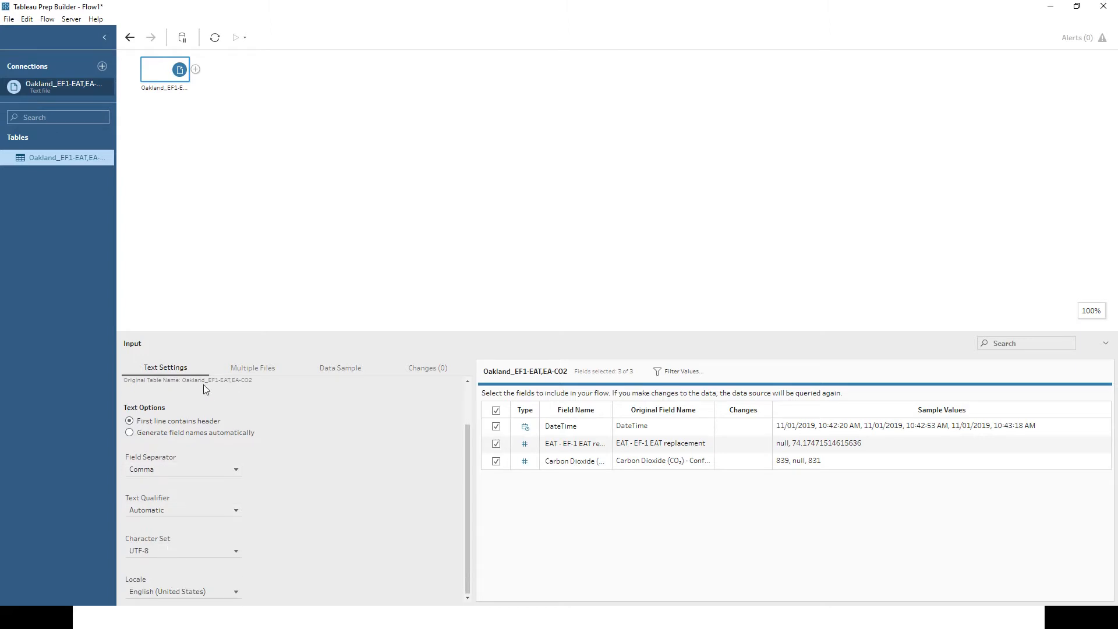
pyautogui.click(252, 368)
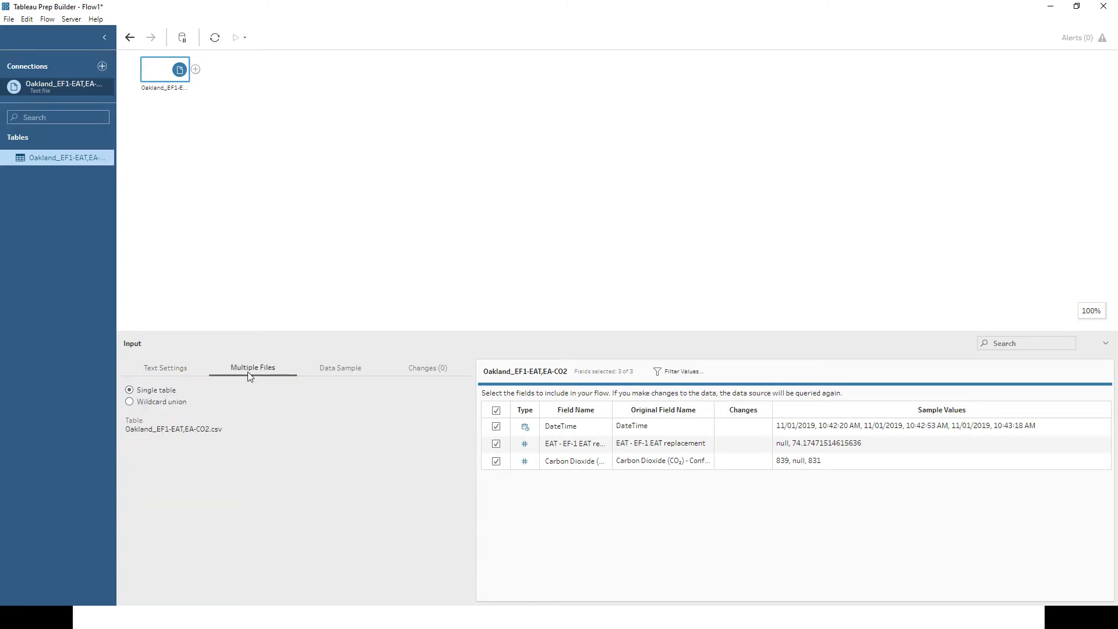
# Set the data sample of the Oakland_EF1-EAT,EA-CO2 input to use all data and return to its text settings
pyautogui.click(344, 372)
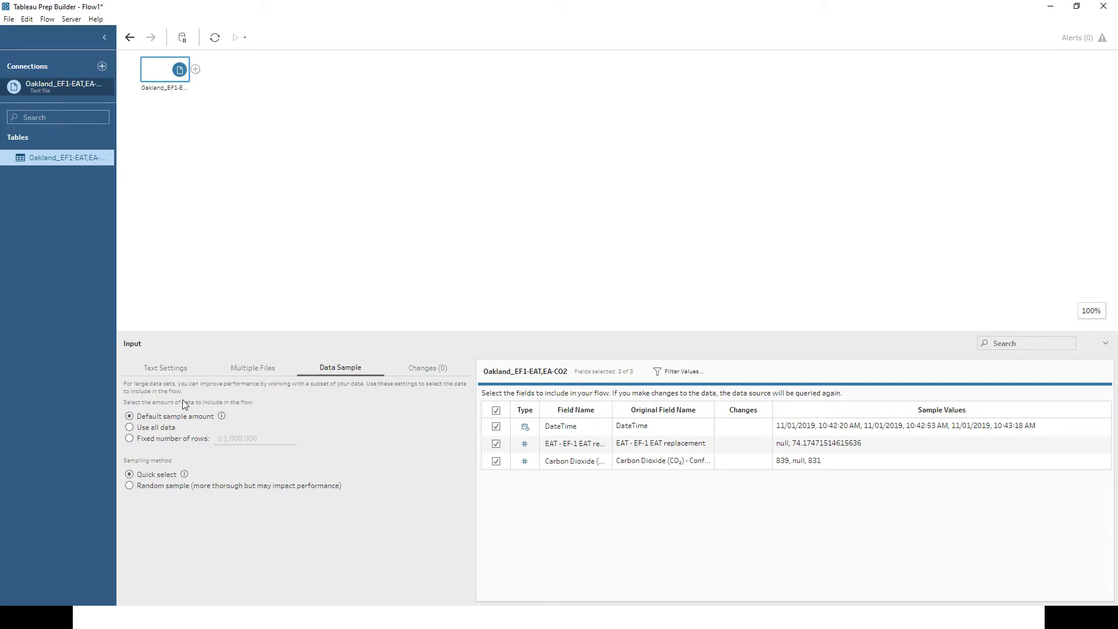
pyautogui.click(130, 428)
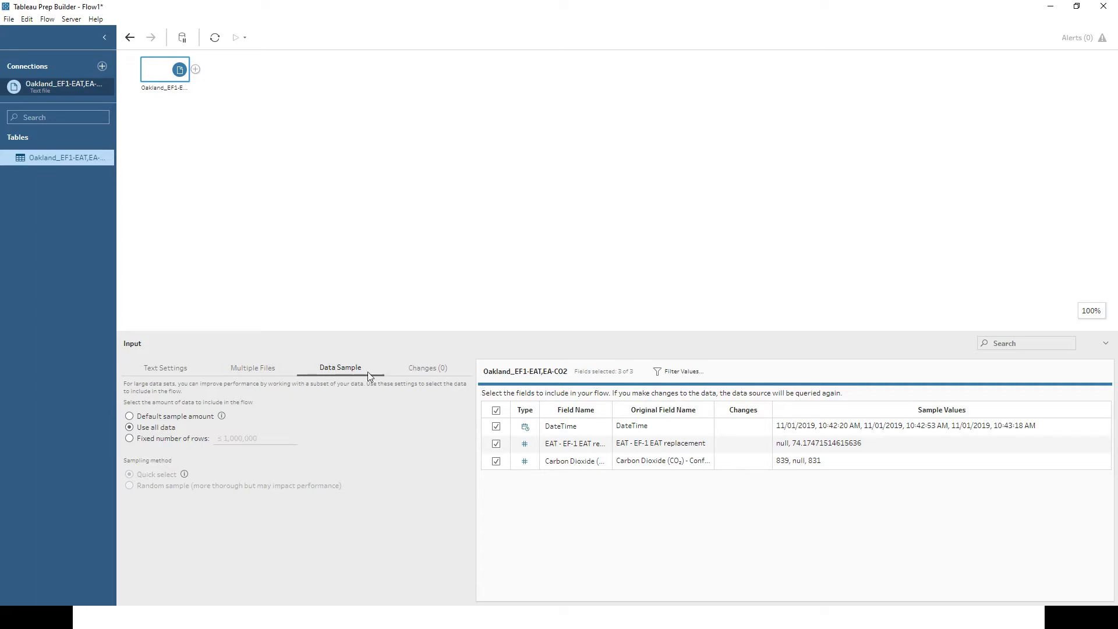
pyautogui.click(267, 376)
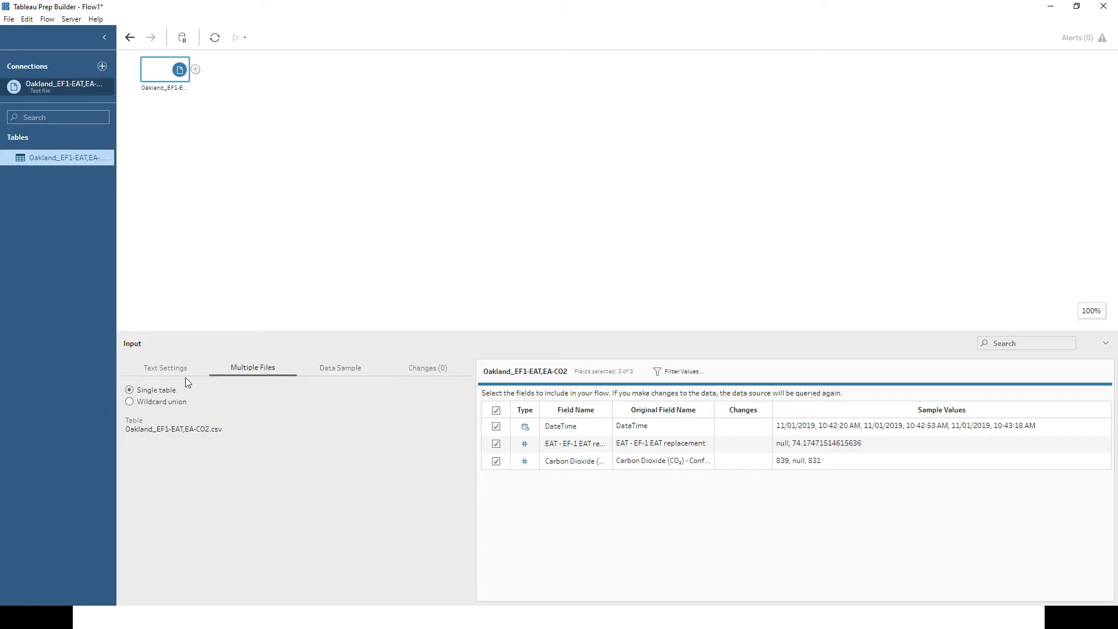
pyautogui.click(187, 375)
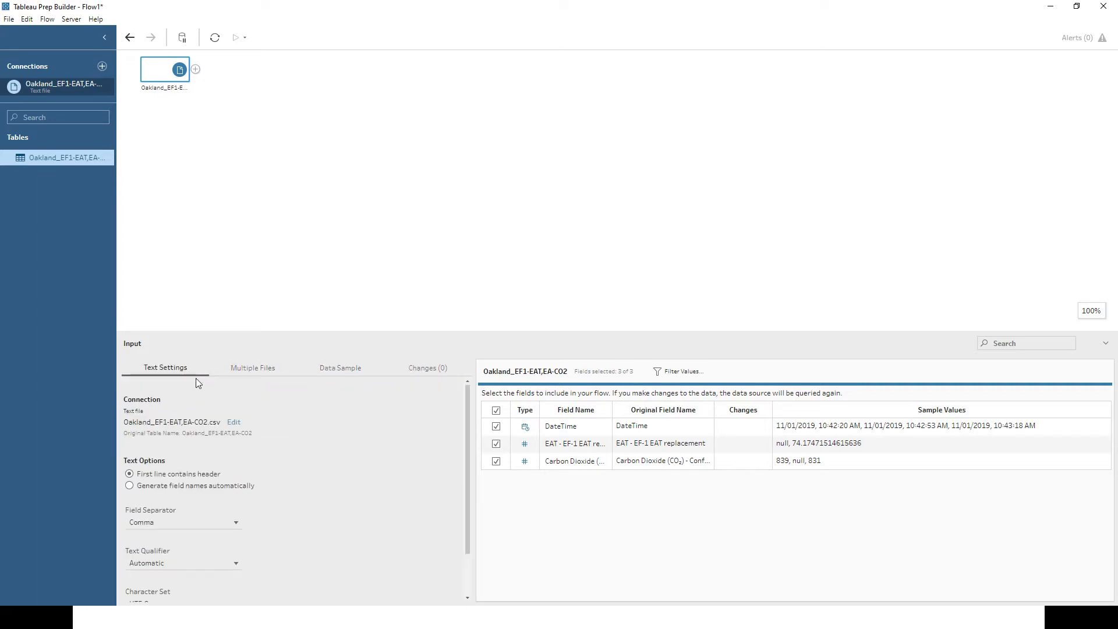
# Add a second text file connection to Oakland_MAU1-[kW].csv from the same raw data folder
pyautogui.click(102, 66)
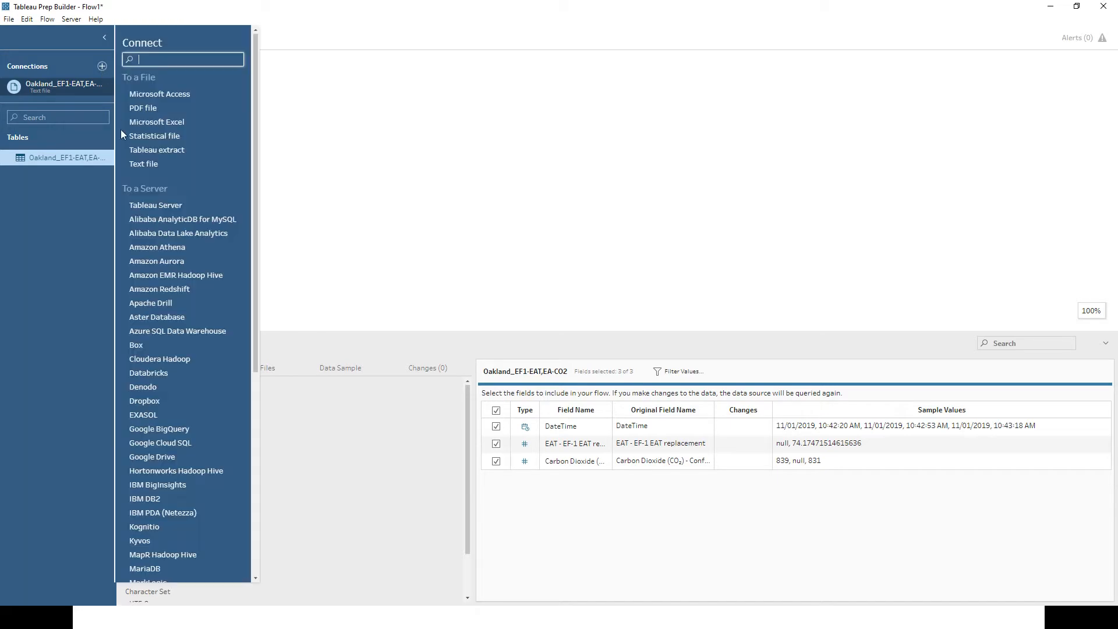
pyautogui.click(144, 165)
pyautogui.doubleClick(242, 132)
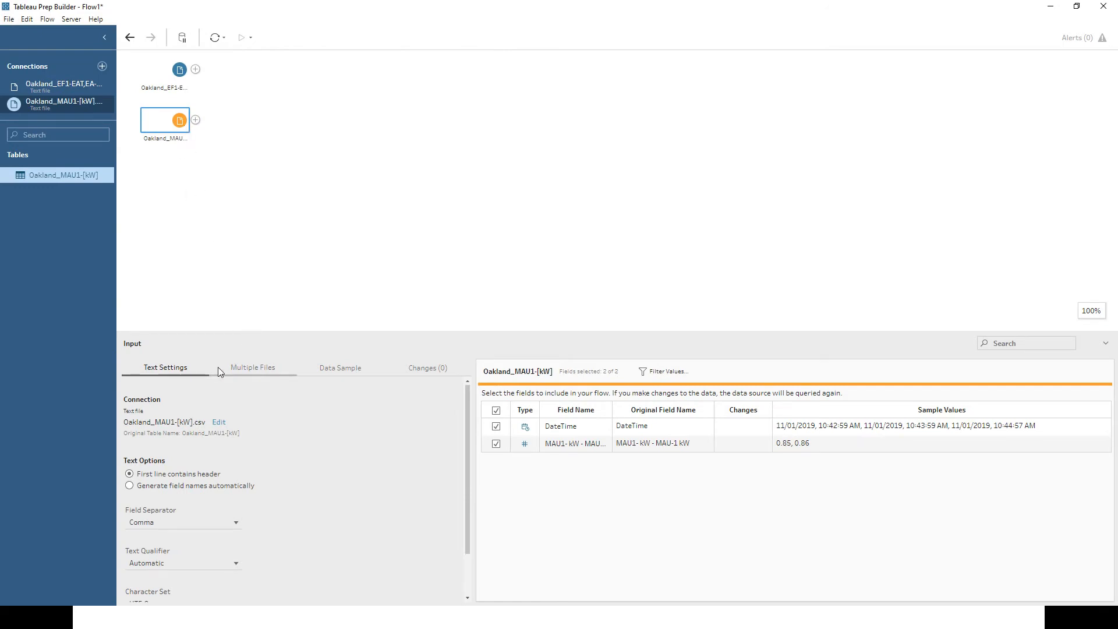
pyautogui.rightClick(175, 120)
pyautogui.moveTo(209, 178)
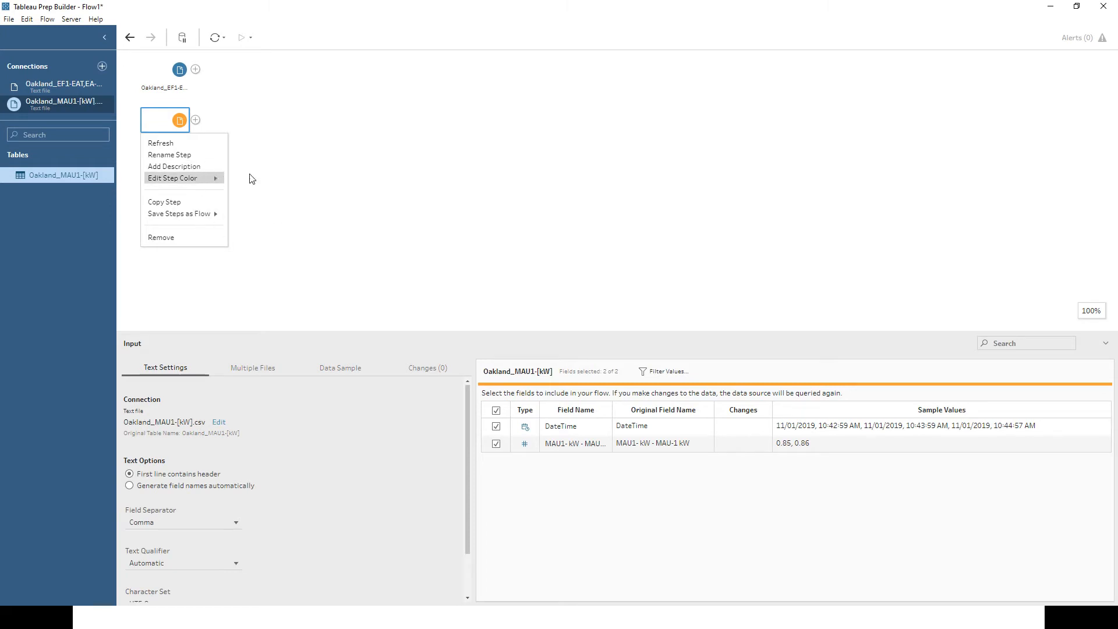
pyautogui.press('Escape')
pyautogui.doubleClick(163, 88)
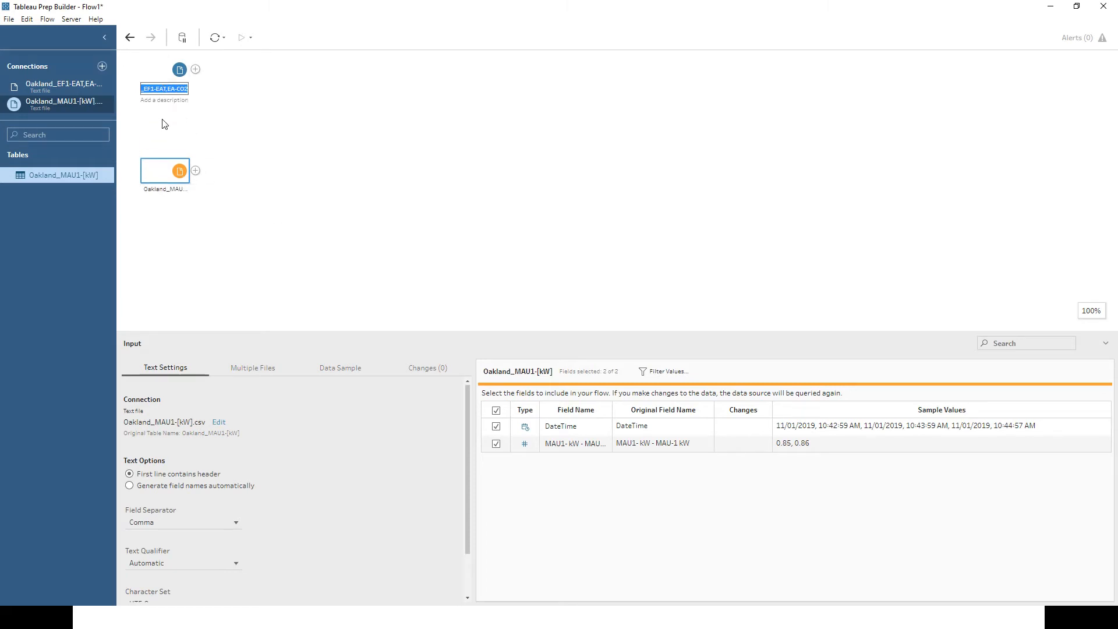
pyautogui.press('Return')
pyautogui.click(166, 146)
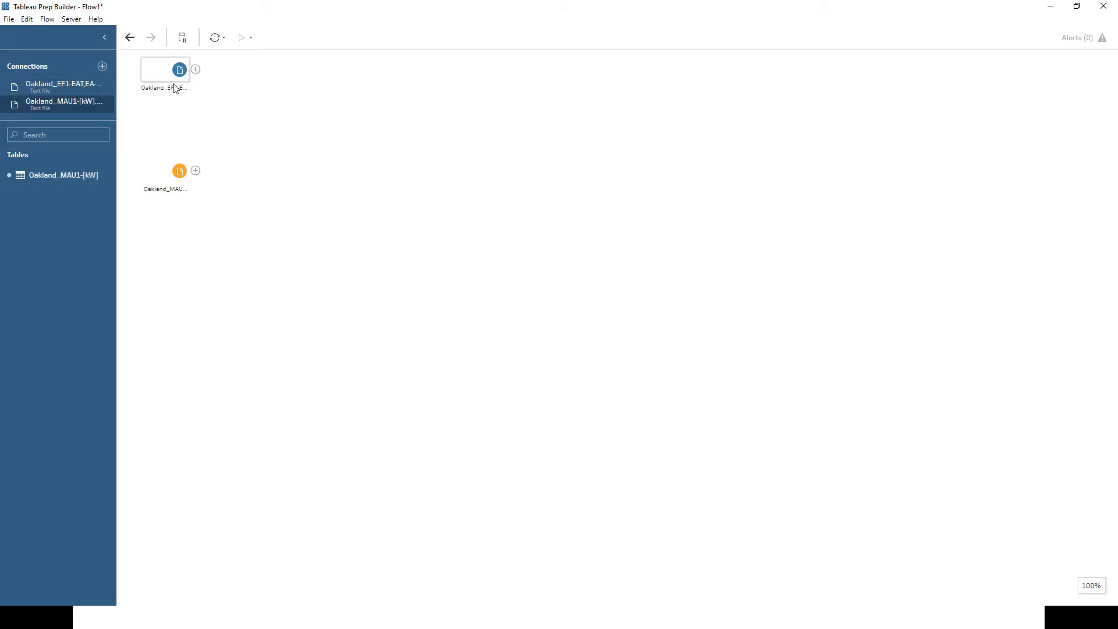
pyautogui.click(173, 164)
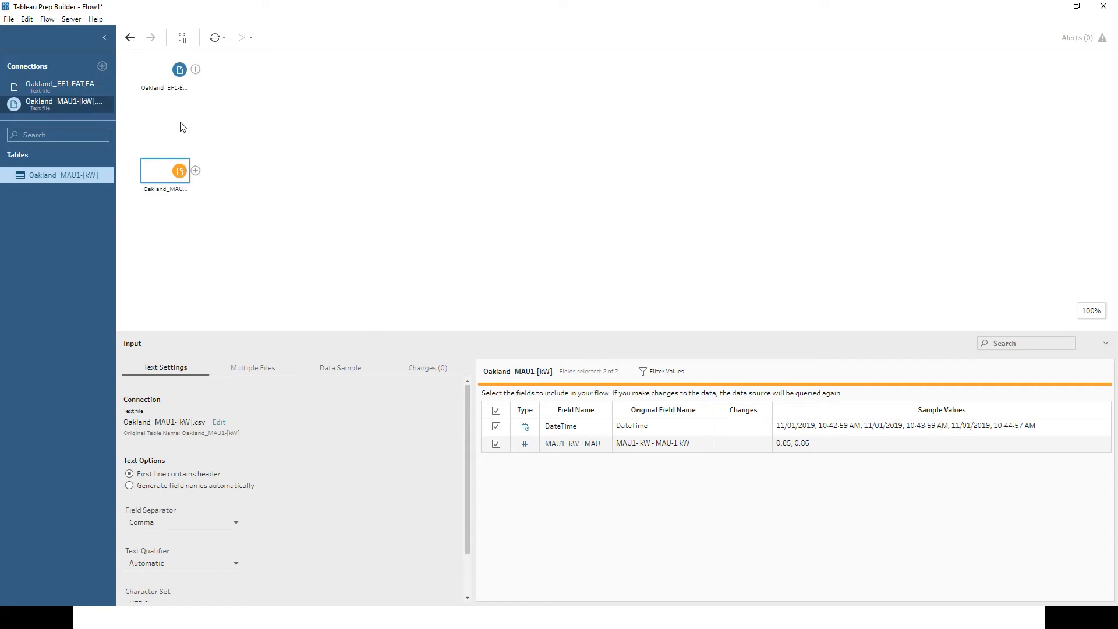
pyautogui.click(177, 73)
pyautogui.click(173, 185)
pyautogui.moveTo(173, 185); pyautogui.dragTo(173, 135)
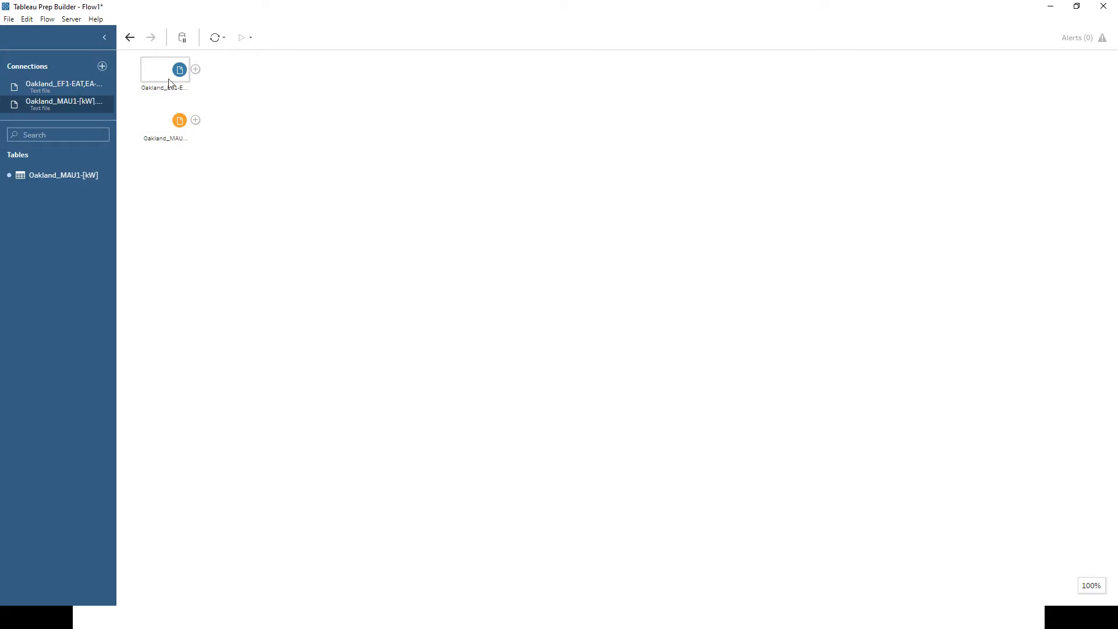
# Switch the Oakland_MAU1-[kW] input to a wildcard union of the raw data folder and review its included files
pyautogui.click(168, 123)
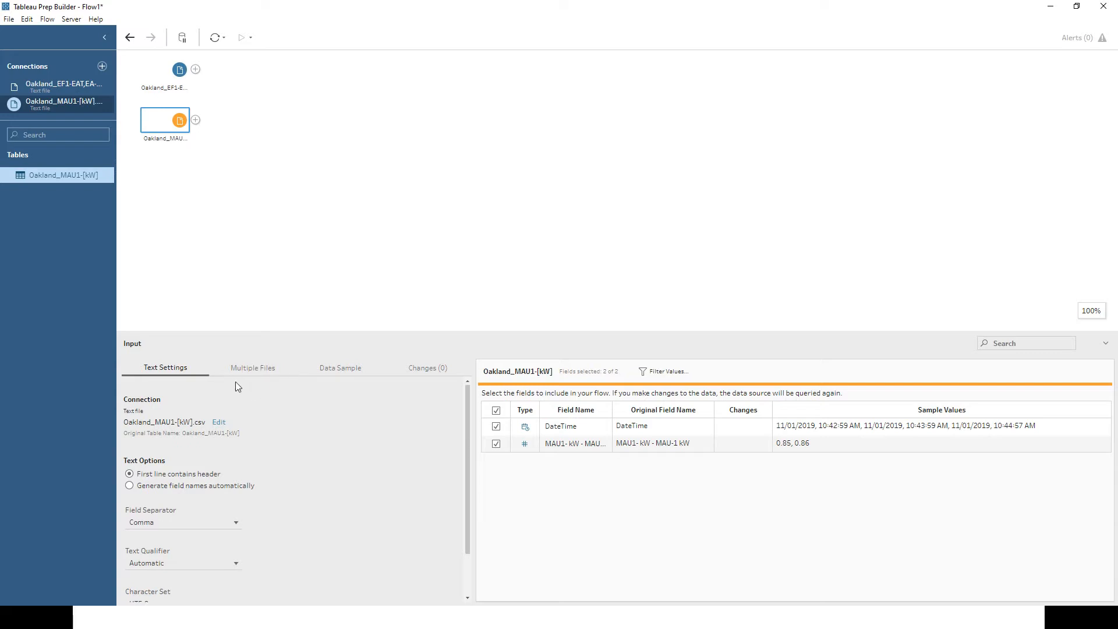
pyautogui.click(275, 369)
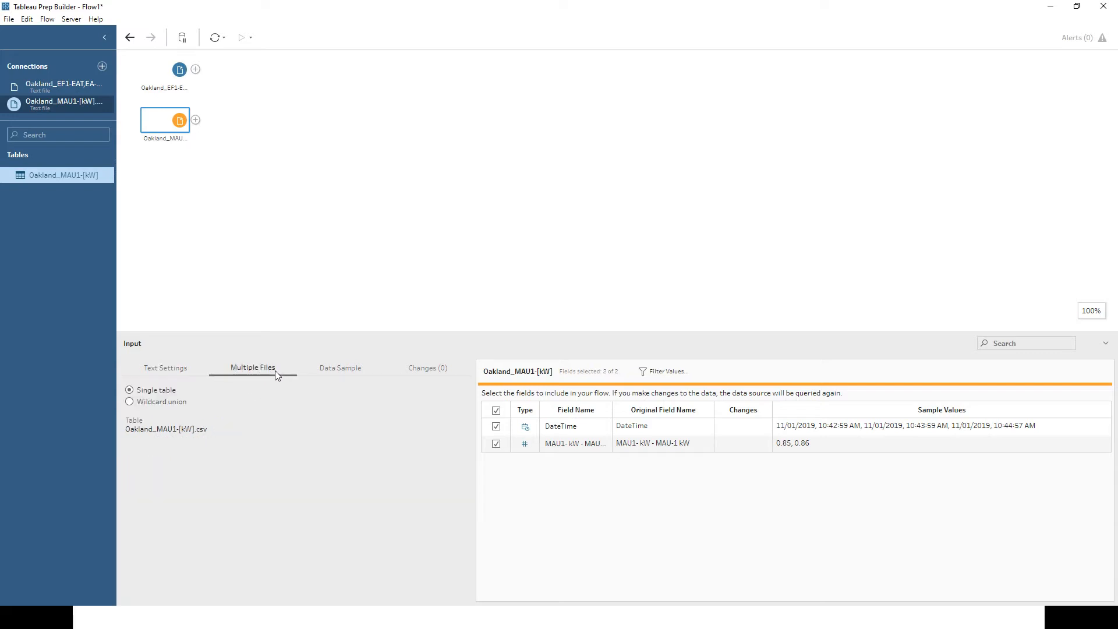
pyautogui.click(129, 402)
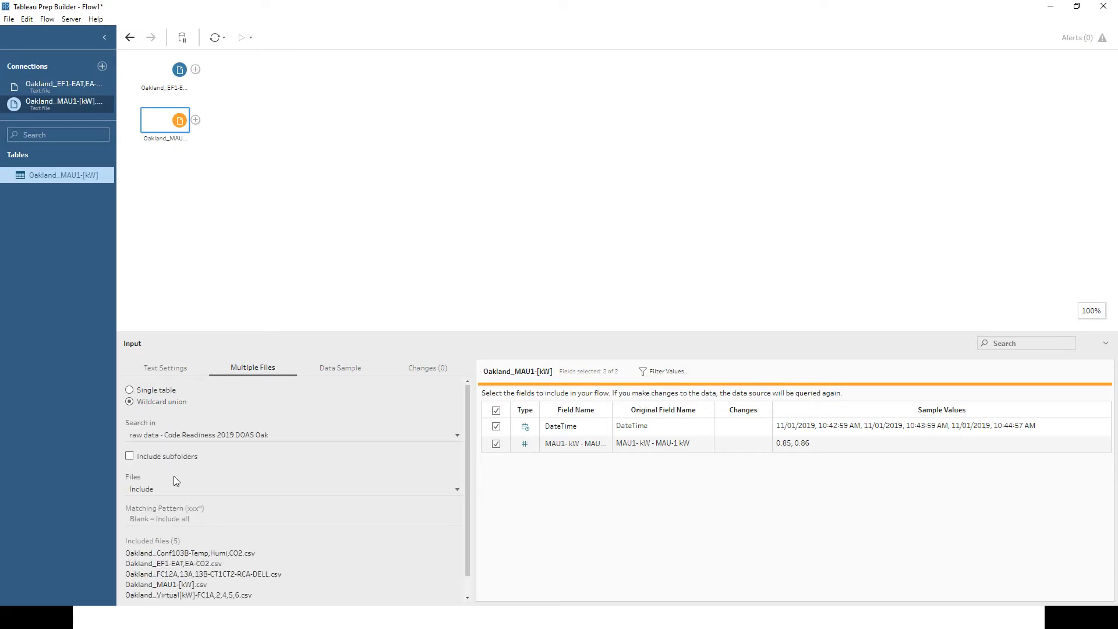
pyautogui.click(184, 515)
pyautogui.scroll(-1, 227, 515)
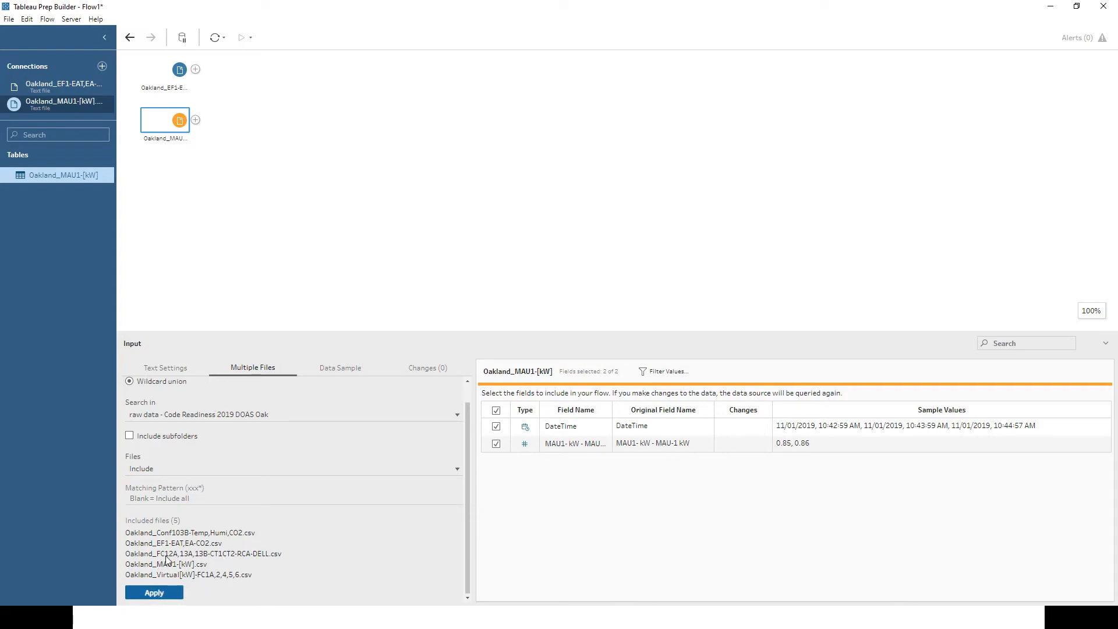
# Try FC as the wildcard union's matching pattern, and clear the pattern again
pyautogui.click(179, 498)
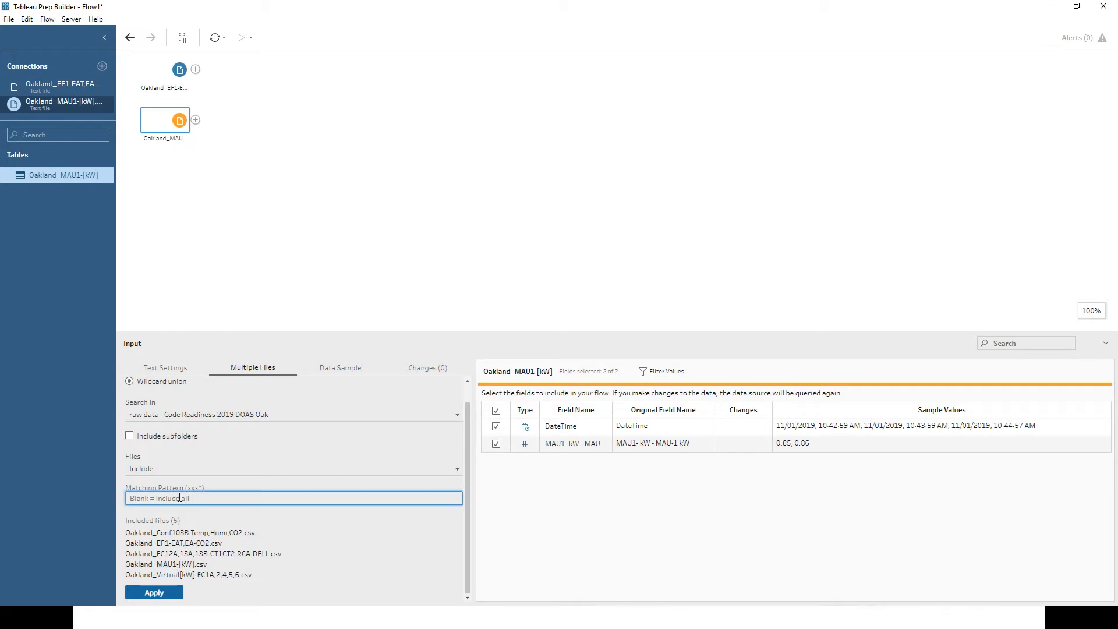
pyautogui.write('FC')
pyautogui.hotkey('ctrl', 'a')
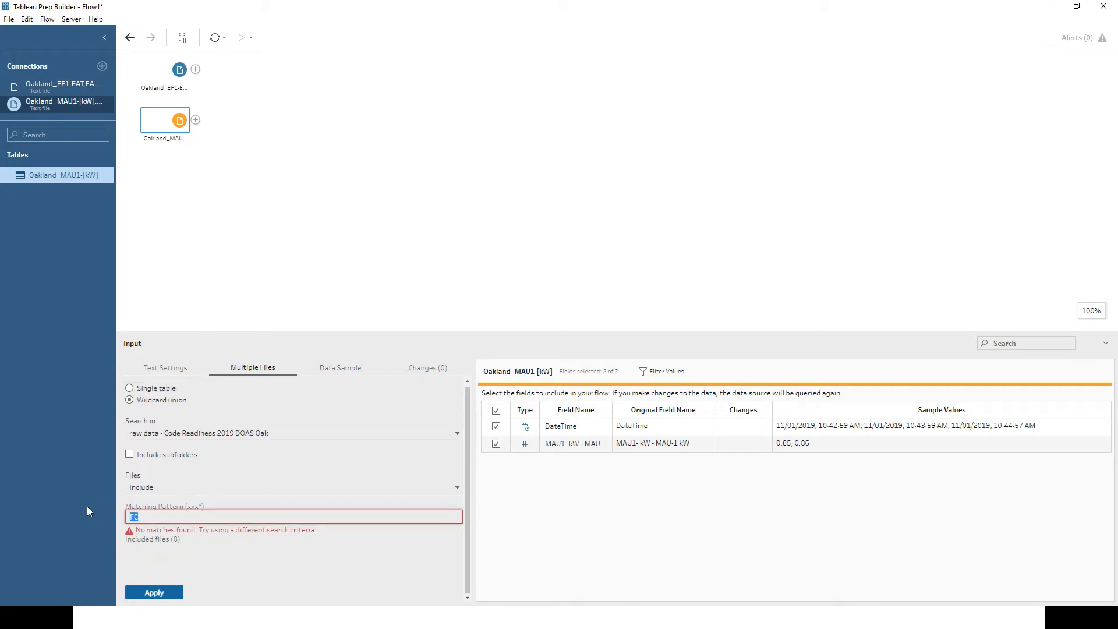
pyautogui.press('BackSpace')
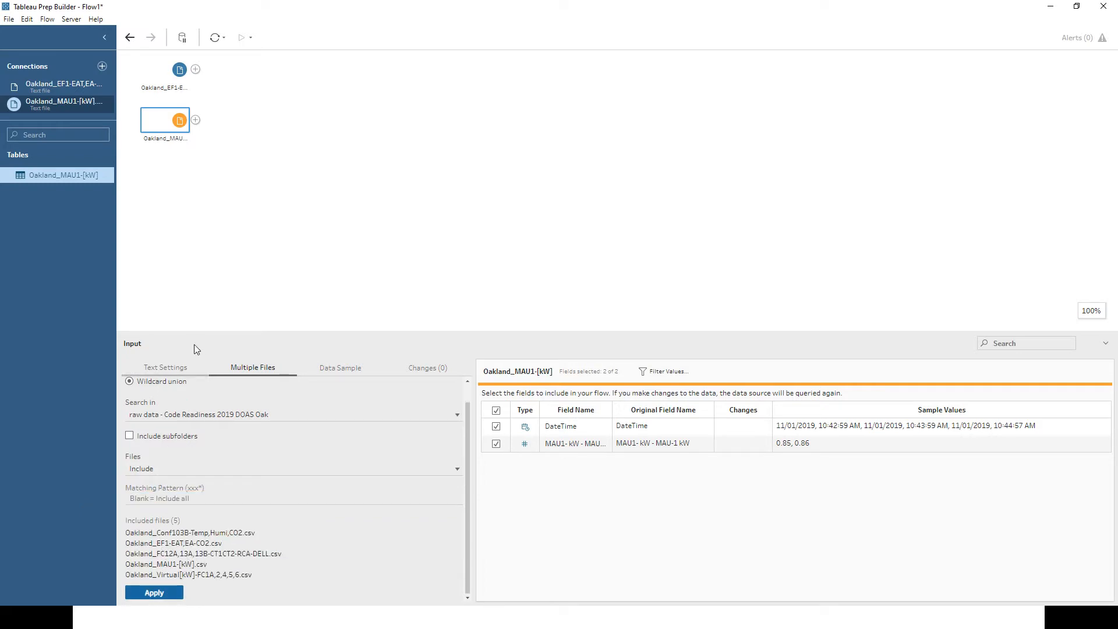
# Apply the wildcard union with all files in the folder and add a clean step to the Oakland_MAU1-[kW] input
pyautogui.click(158, 595)
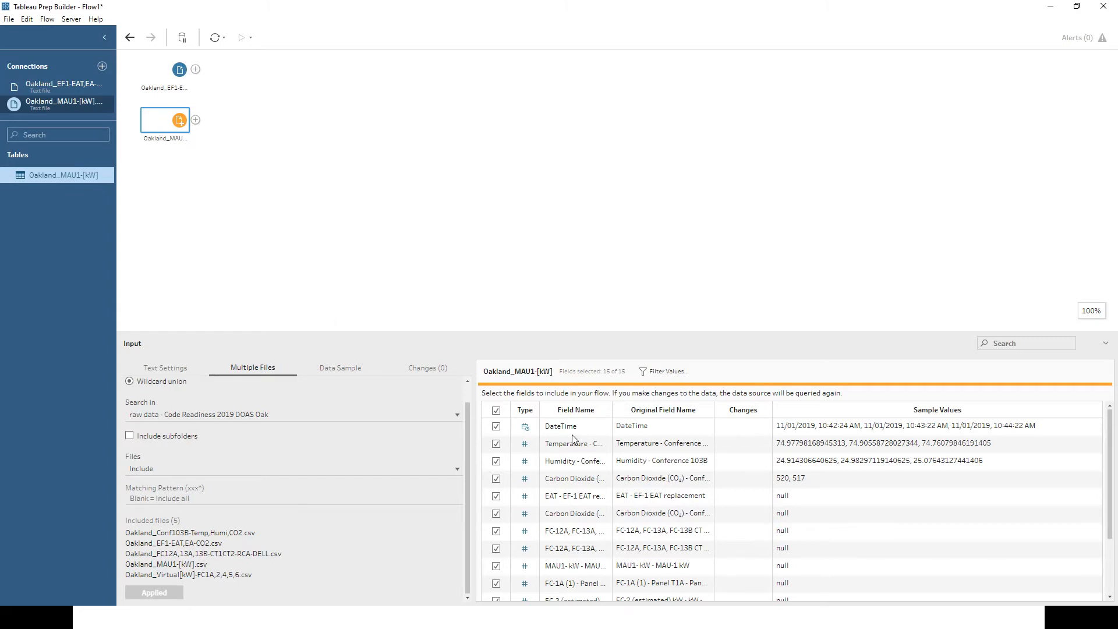
pyautogui.scroll(-3, 577, 451)
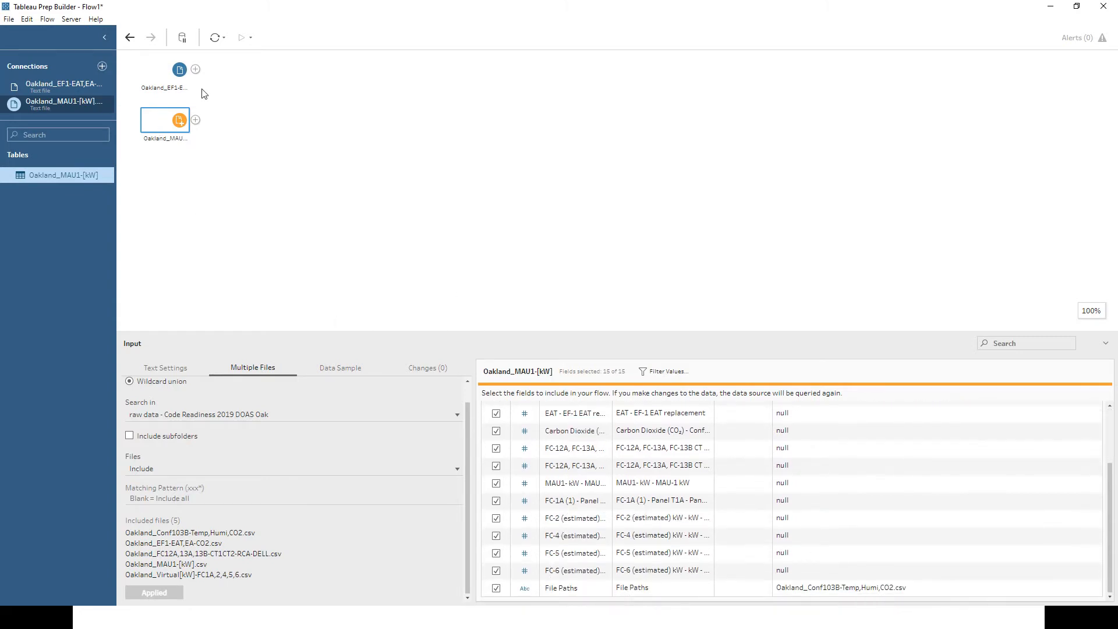
pyautogui.click(196, 121)
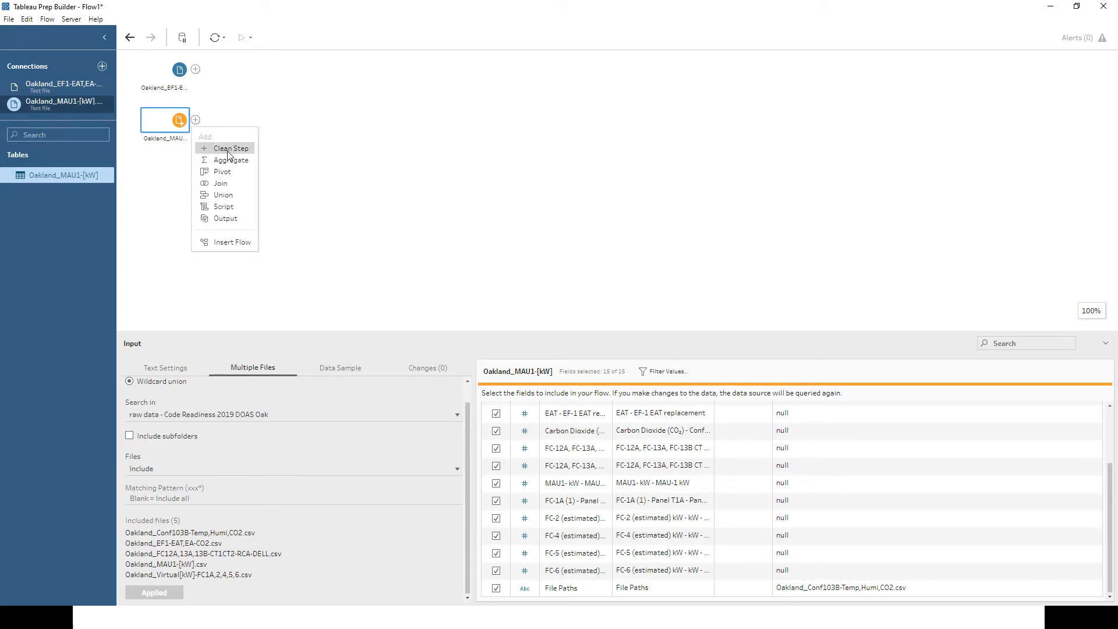
pyautogui.click(229, 151)
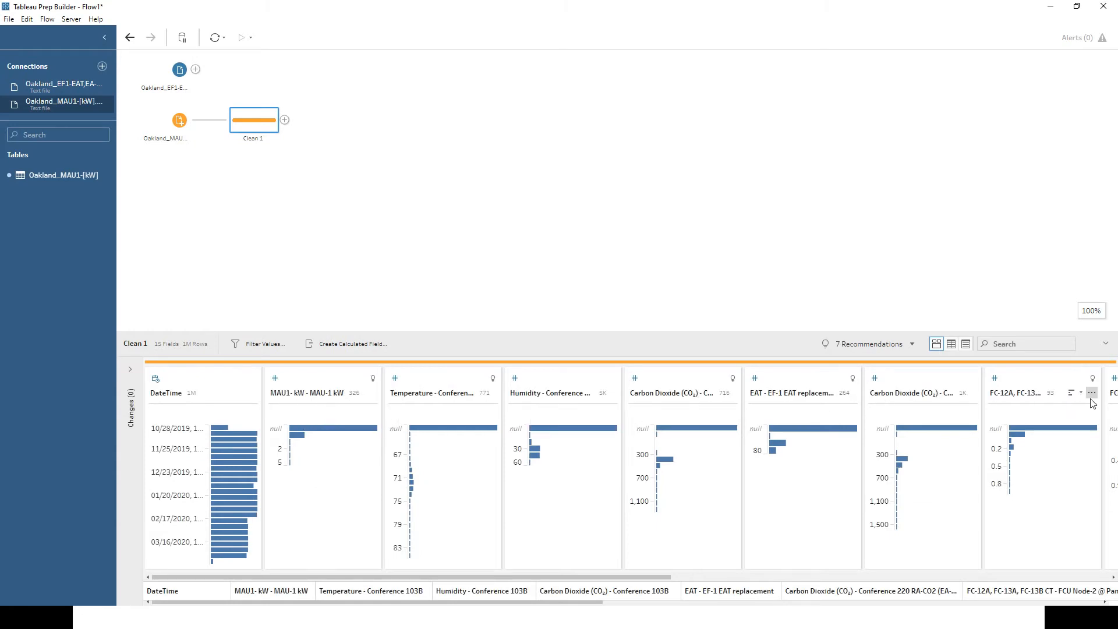
# Examine the field profiles and data rows of the unioned files in Clean 1, across all fields
pyautogui.moveTo(545, 577); pyautogui.dragTo(950, 576)
pyautogui.hscroll(2, 1008, 562)
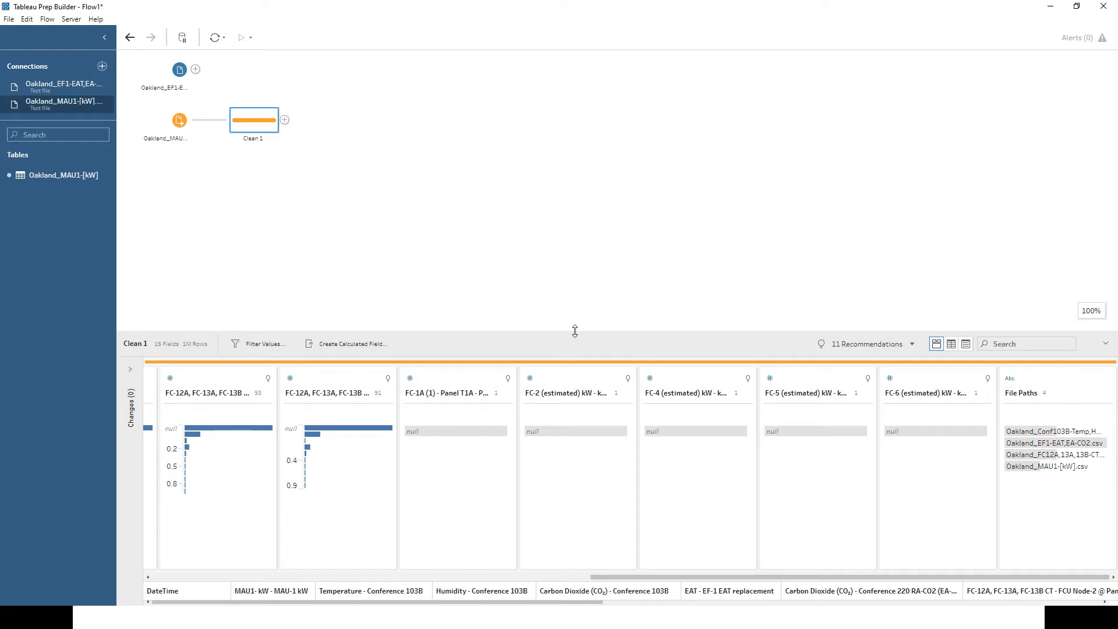
pyautogui.moveTo(575, 331); pyautogui.dragTo(575, 212)
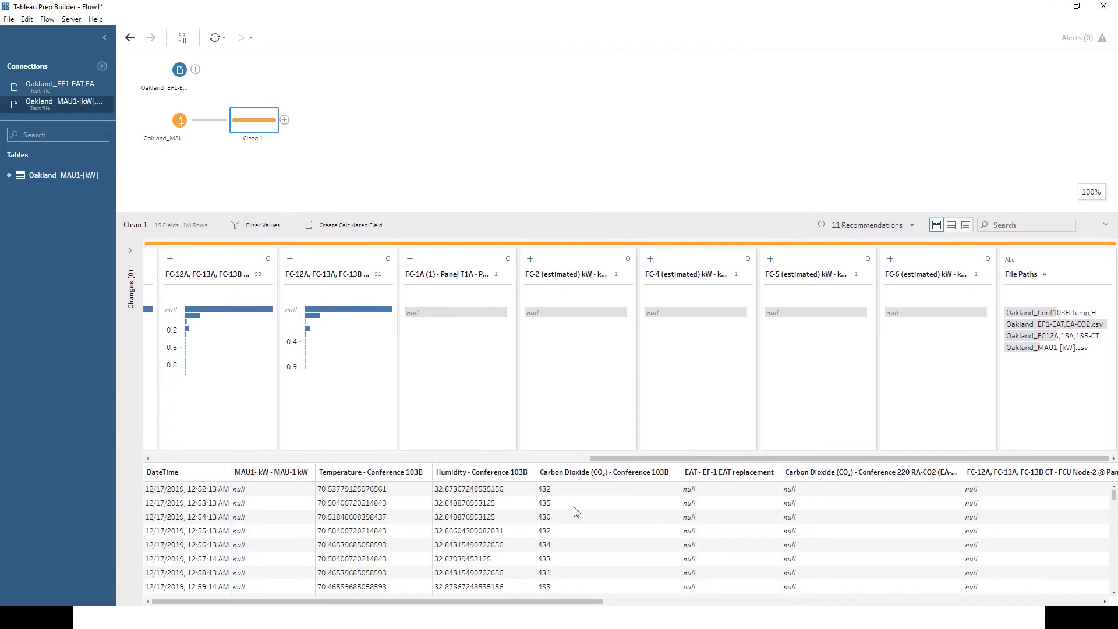
pyautogui.moveTo(607, 458); pyautogui.dragTo(132, 446)
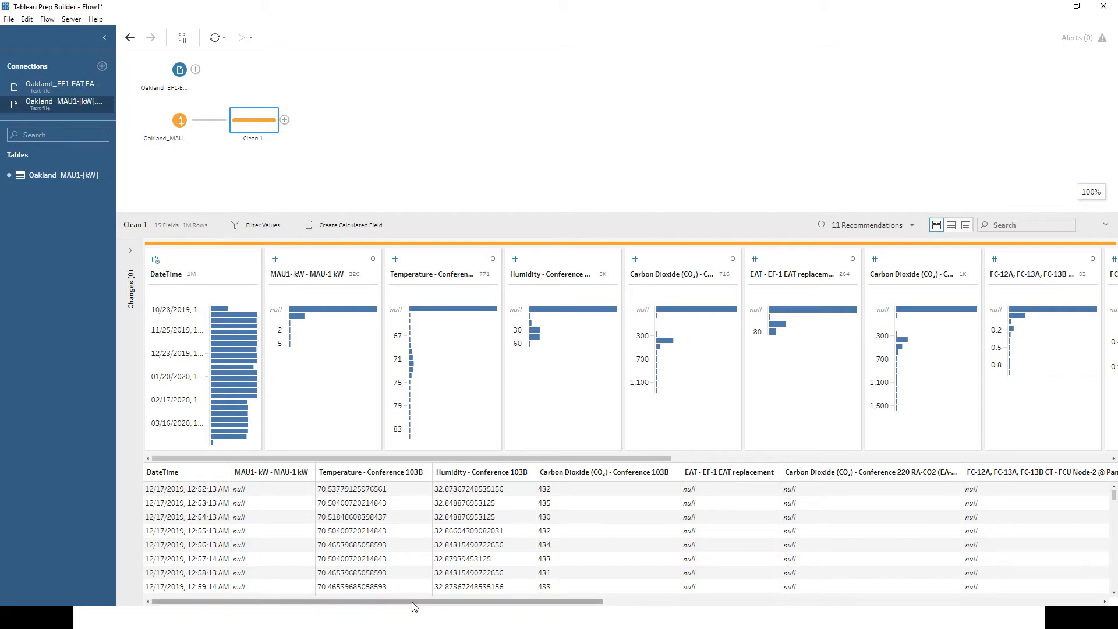
pyautogui.click(189, 503)
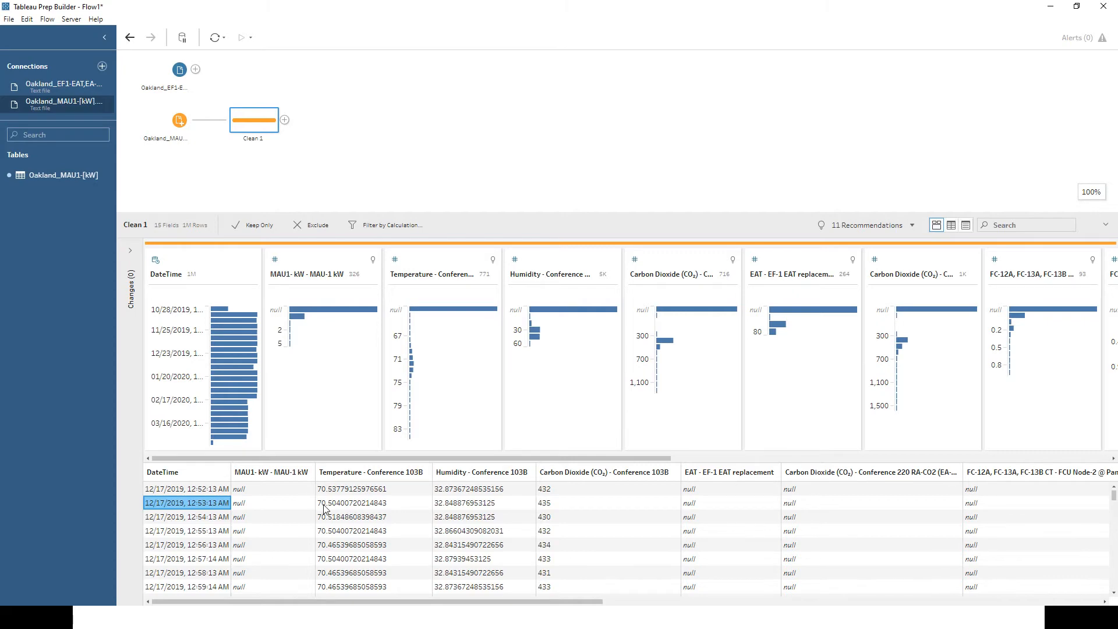
pyautogui.moveTo(332, 600); pyautogui.dragTo(270, 586)
pyautogui.click(338, 520)
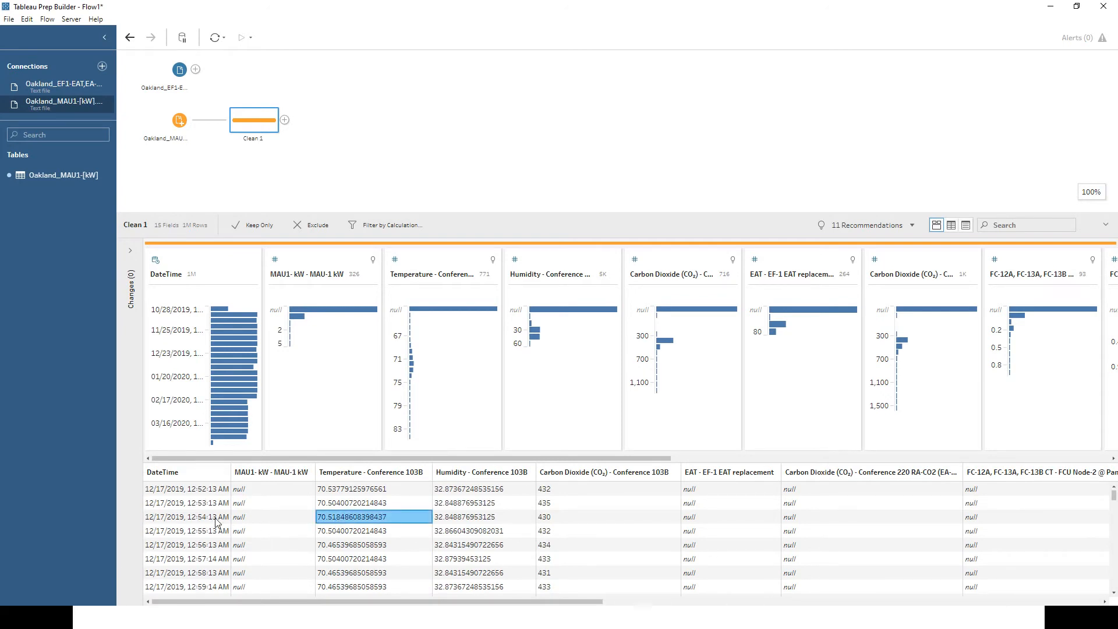
pyautogui.scroll(-20, 221, 524)
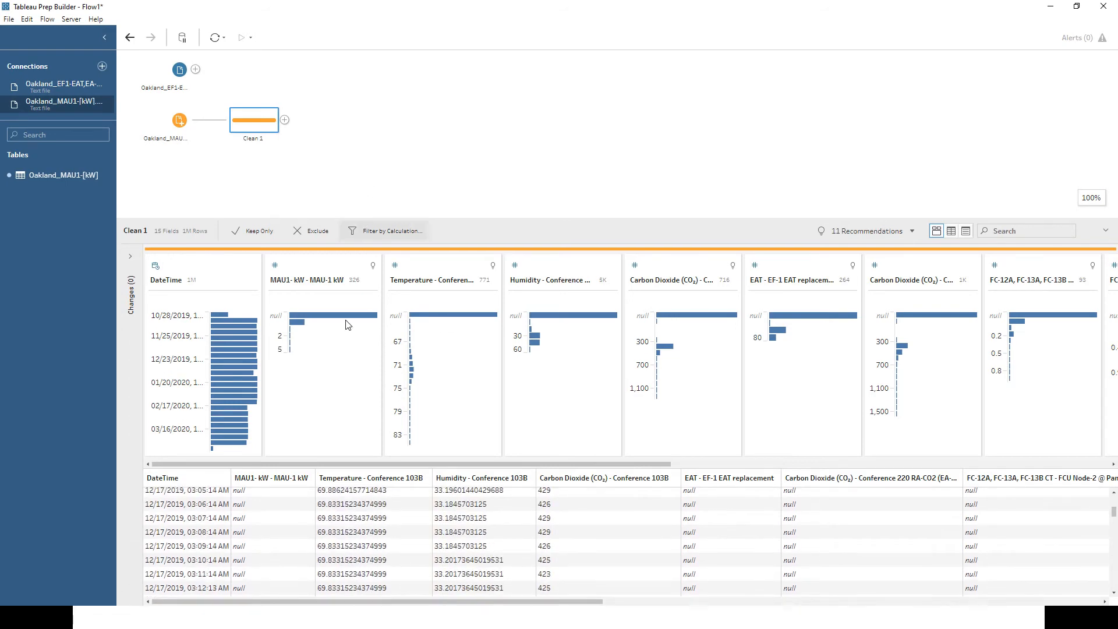
# Delete the Oakland_MAU1-[kW] input and its clean step from the flow, and remove the Oakland_MAU1-[kW] connection
pyautogui.moveTo(368, 215); pyautogui.dragTo(340, 366)
pyautogui.click(274, 228)
pyautogui.moveTo(474, 216)
pyautogui.mouseDown()
pyautogui.moveTo(208, 98)
pyautogui.moveTo(122, 102)
pyautogui.mouseUp()
pyautogui.press('Delete')
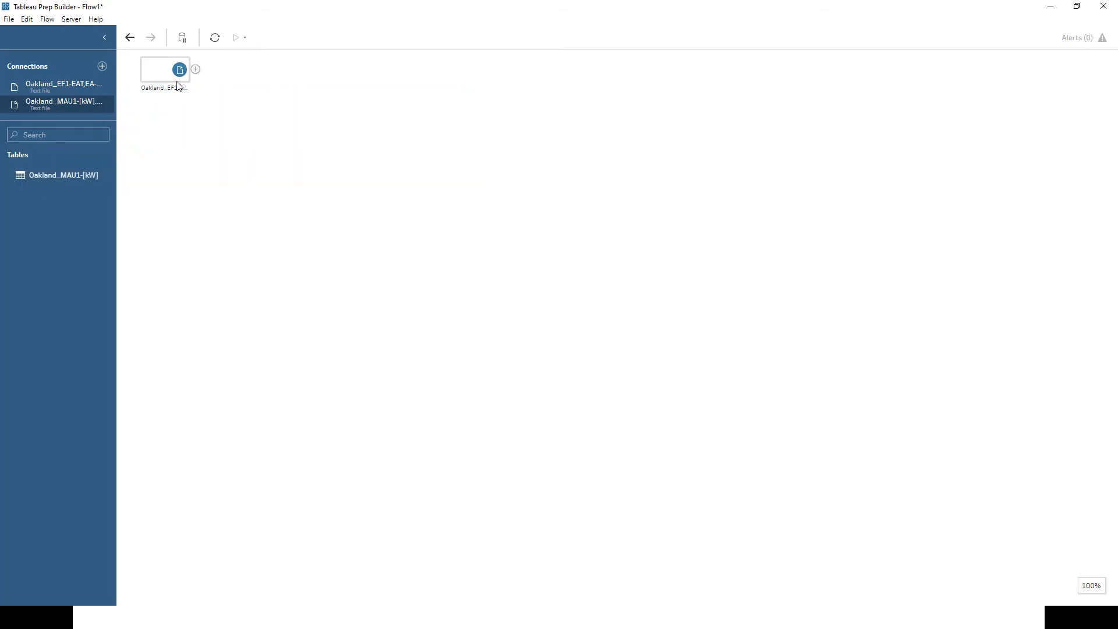
pyautogui.click(177, 87)
pyautogui.click(108, 102)
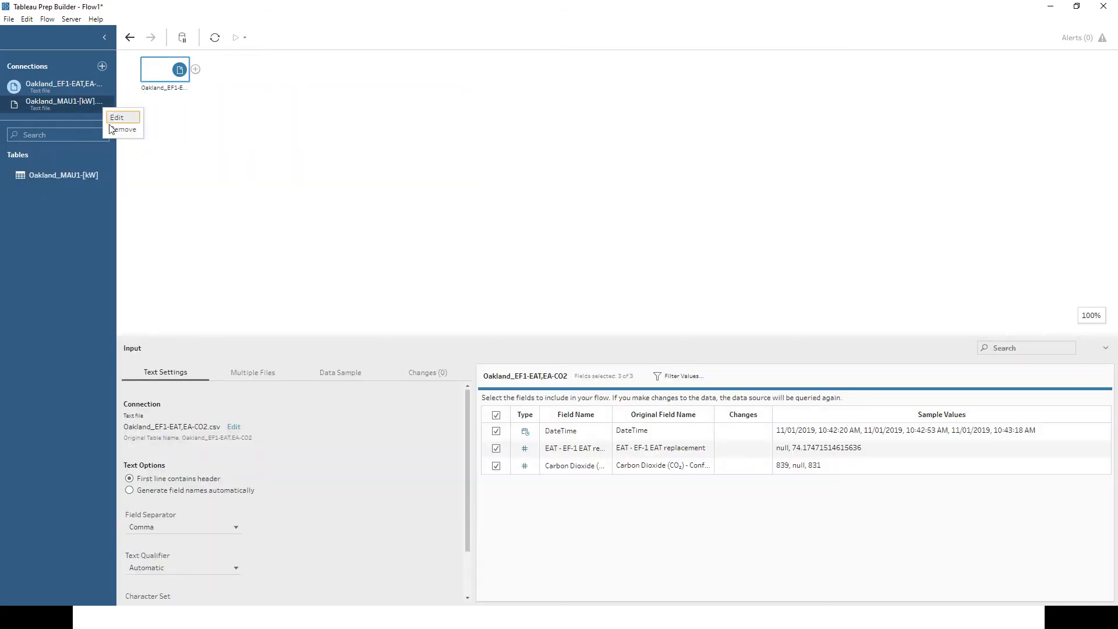
pyautogui.click(110, 131)
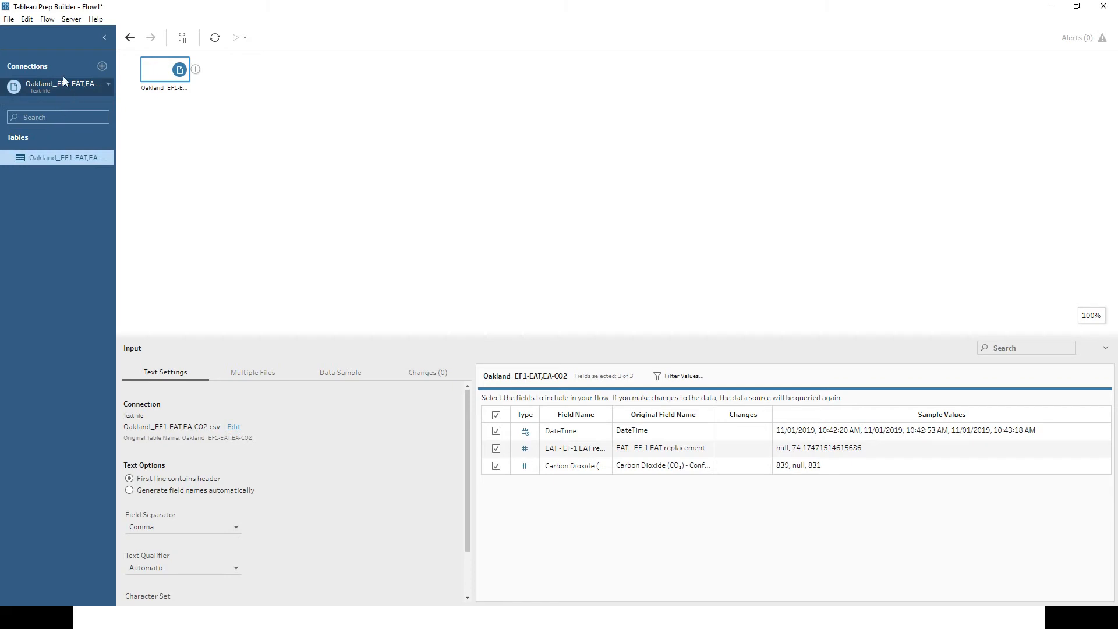
# Add a clean step to the Oakland_EF1-EAT,EA-CO2 input and look at the calculated field editor without creating a field
pyautogui.click(196, 70)
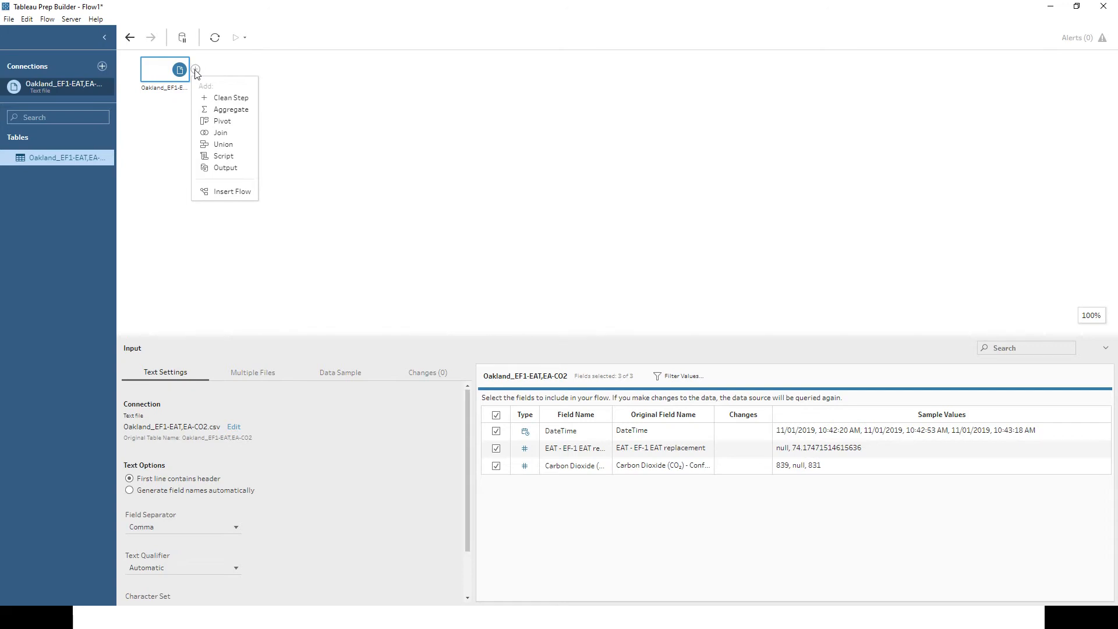
pyautogui.click(244, 102)
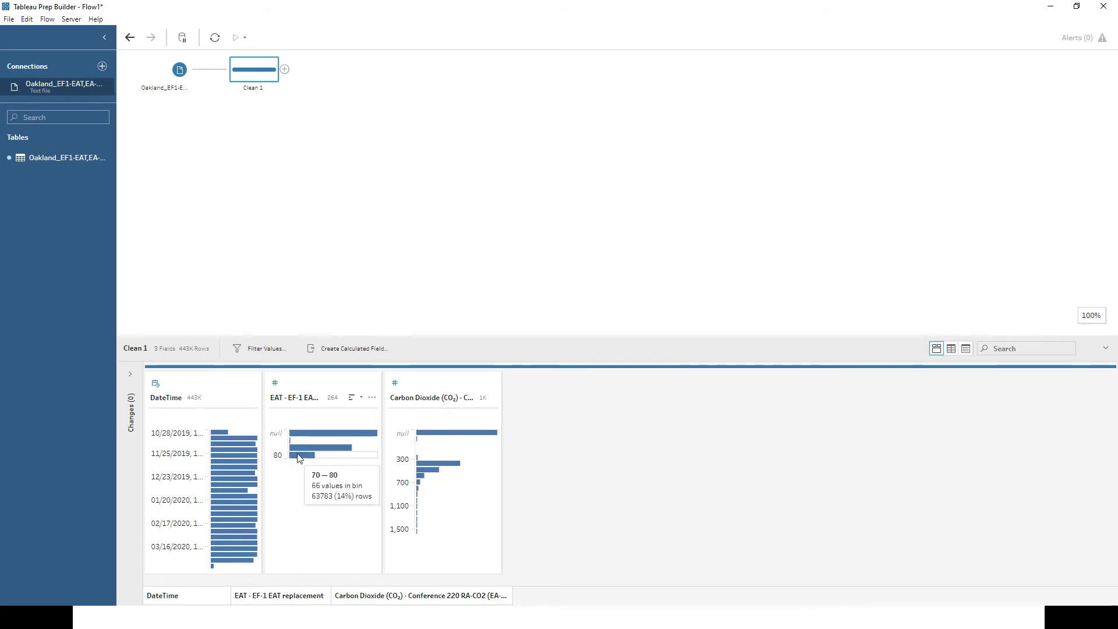
pyautogui.click(348, 352)
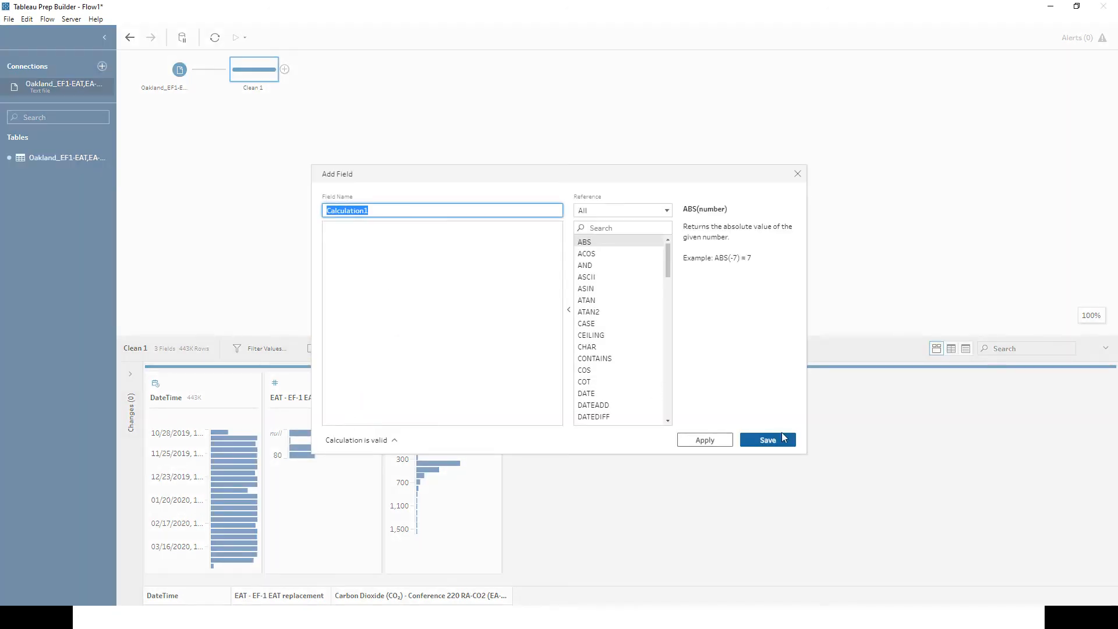
pyautogui.click(797, 174)
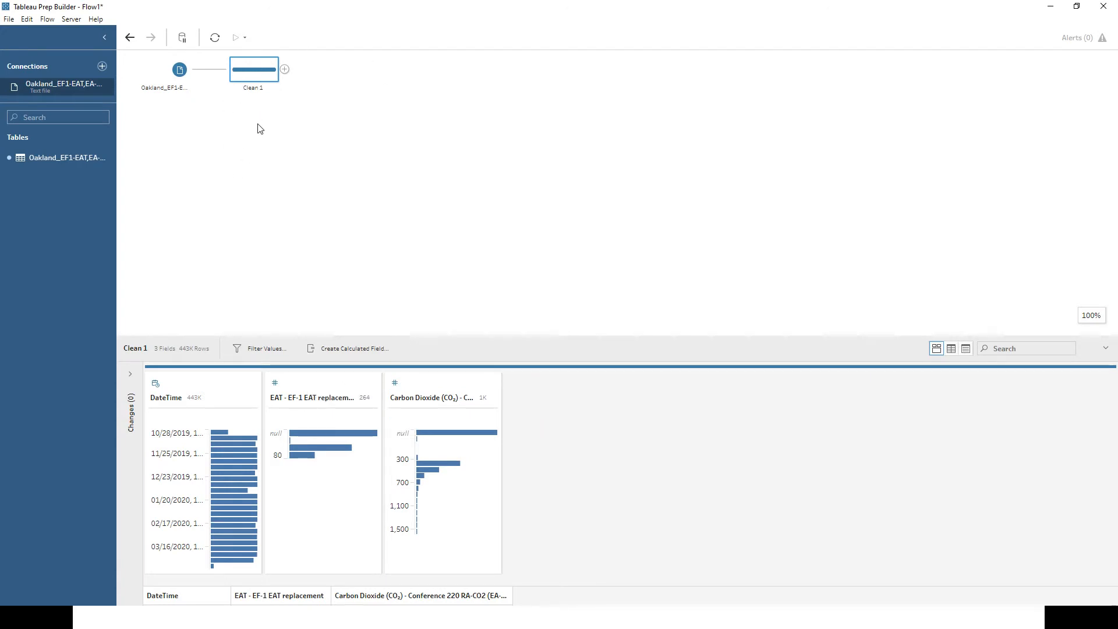
# Add a text file connection to Oakland_MAU1-[kW].csv from the raw data folder
pyautogui.click(104, 67)
pyautogui.click(146, 163)
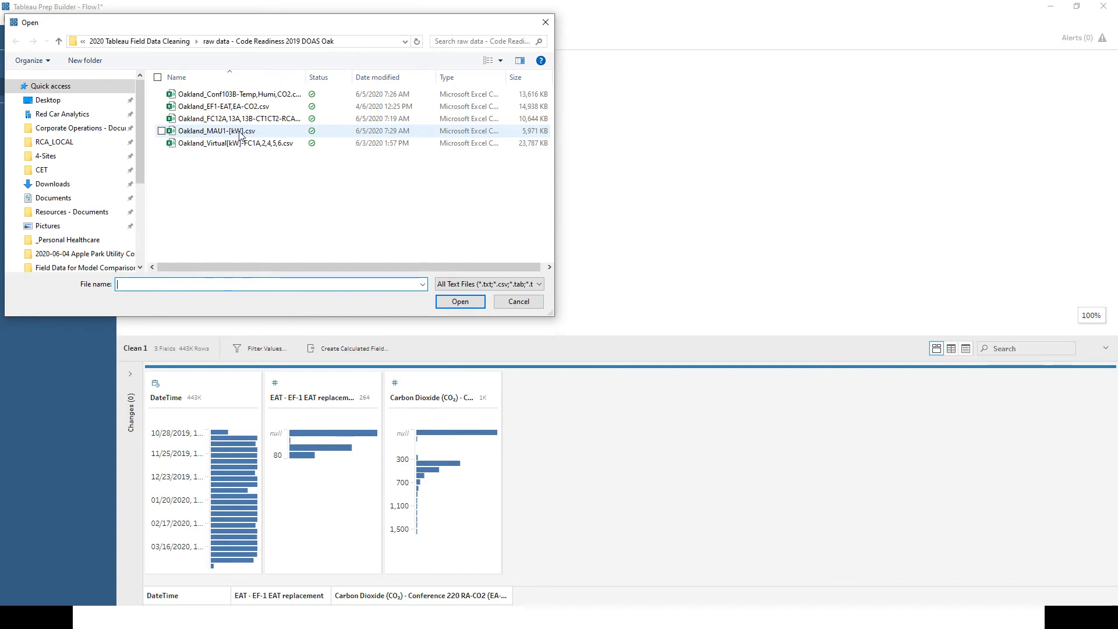
pyautogui.click(239, 132)
pyautogui.doubleClick(240, 133)
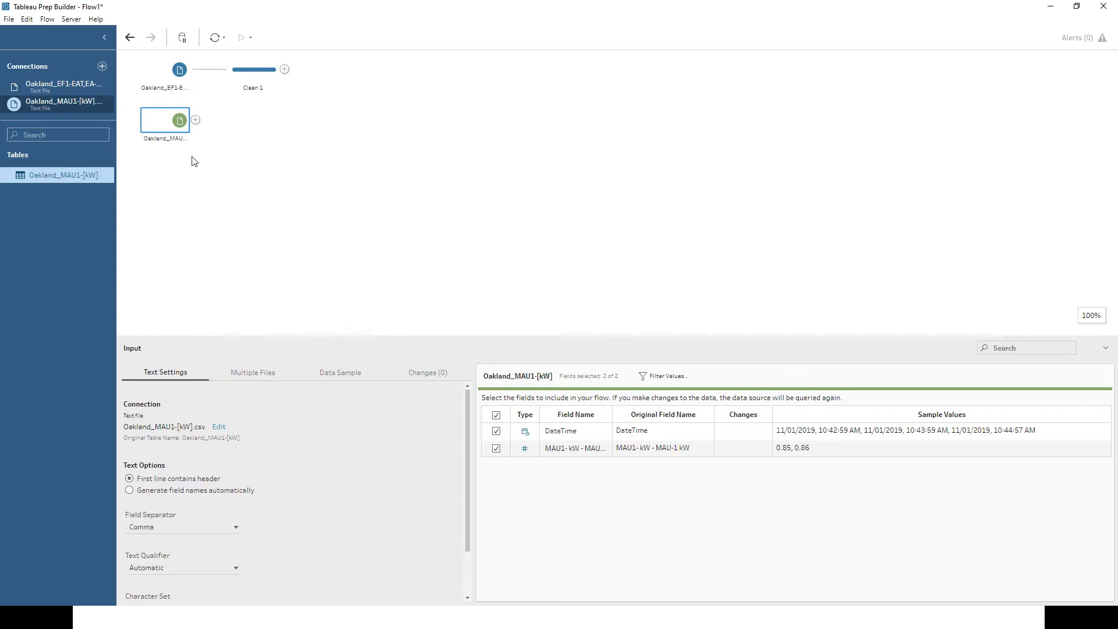
# Add a union step after Clean 1 and connect the Oakland_MAU1-[kW] input to it
pyautogui.click(285, 70)
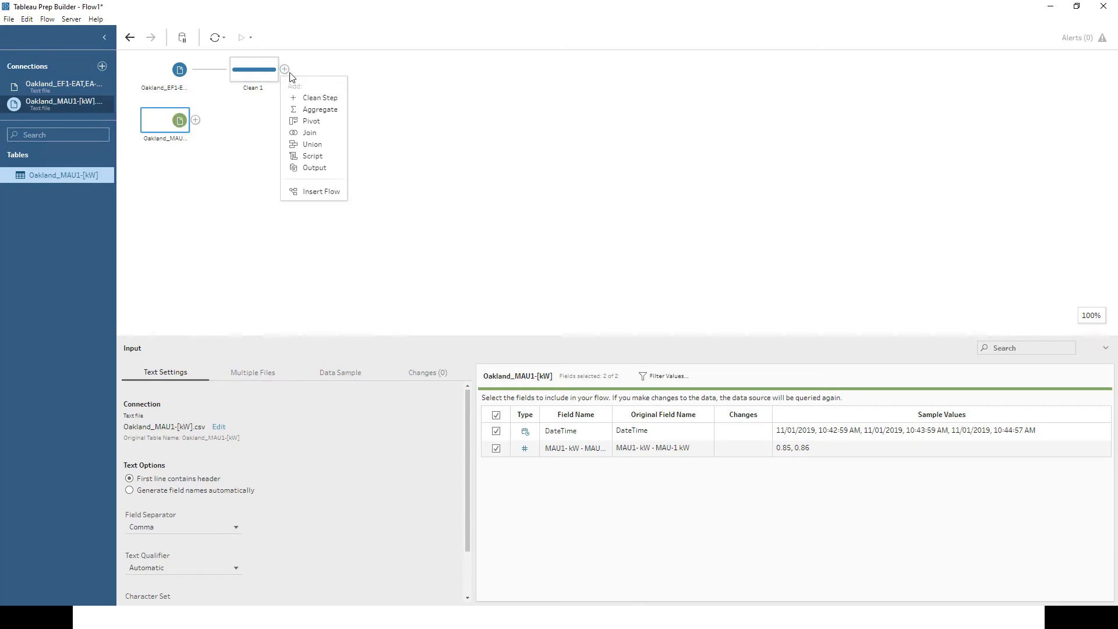
pyautogui.click(303, 144)
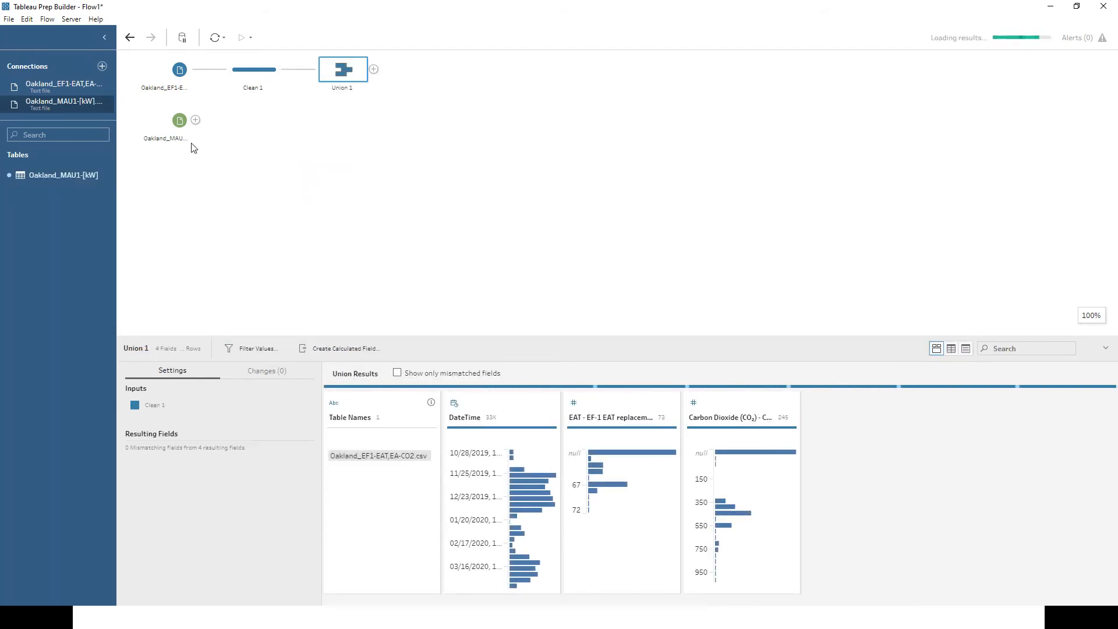
pyautogui.moveTo(179, 121)
pyautogui.mouseDown()
pyautogui.moveTo(226, 144)
pyautogui.moveTo(182, 153)
pyautogui.moveTo(198, 129)
pyautogui.moveTo(234, 115)
pyautogui.moveTo(186, 122)
pyautogui.mouseUp()
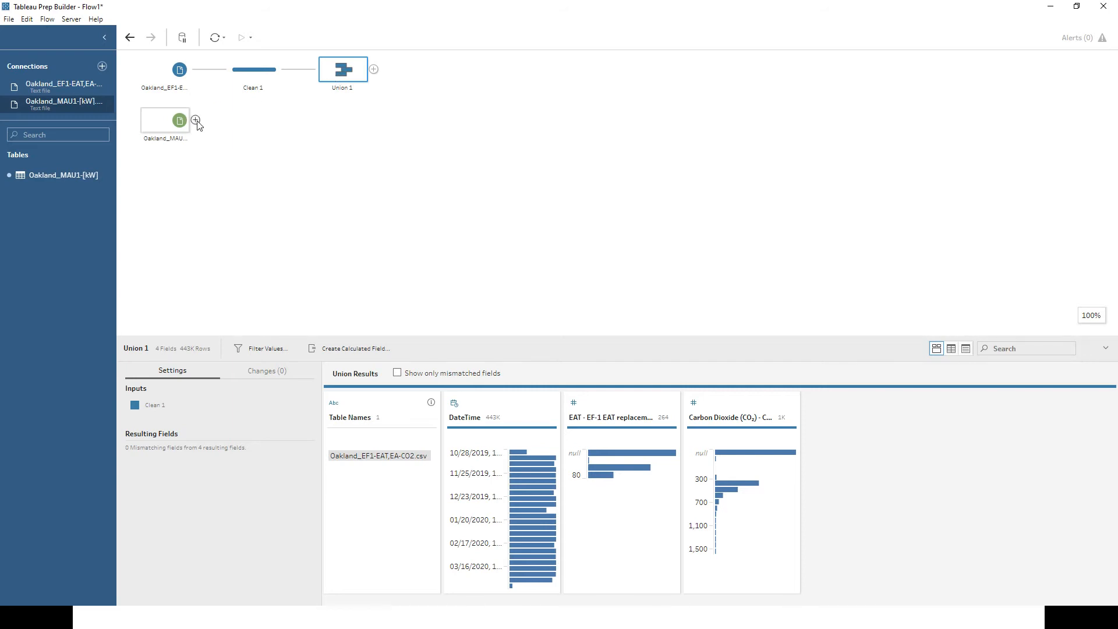
pyautogui.moveTo(198, 125); pyautogui.dragTo(312, 71)
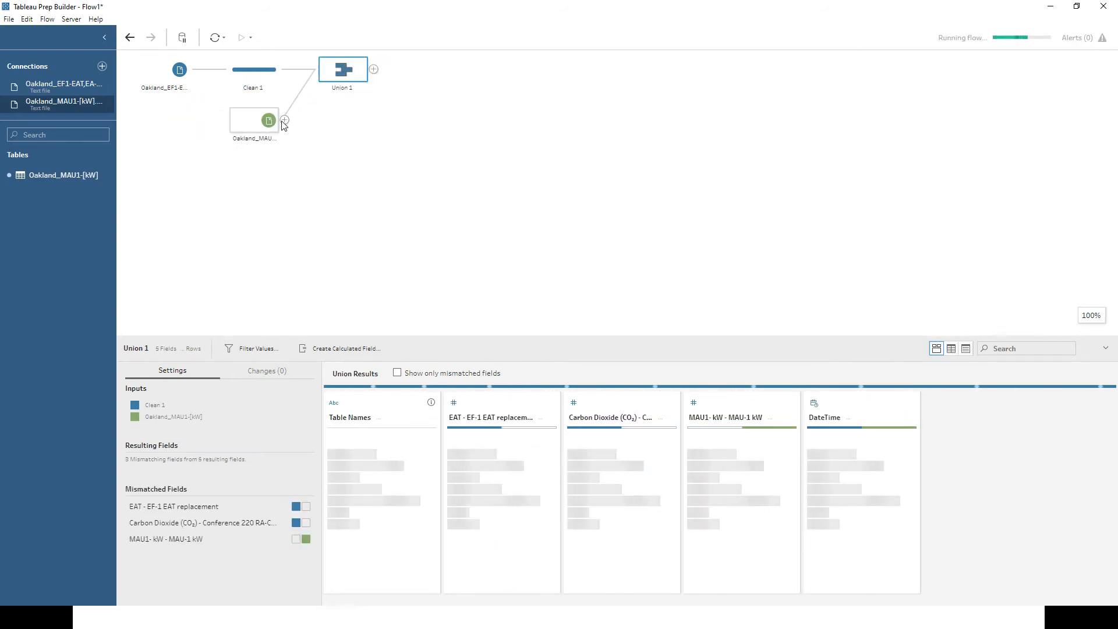
pyautogui.moveTo(285, 124); pyautogui.dragTo(256, 137)
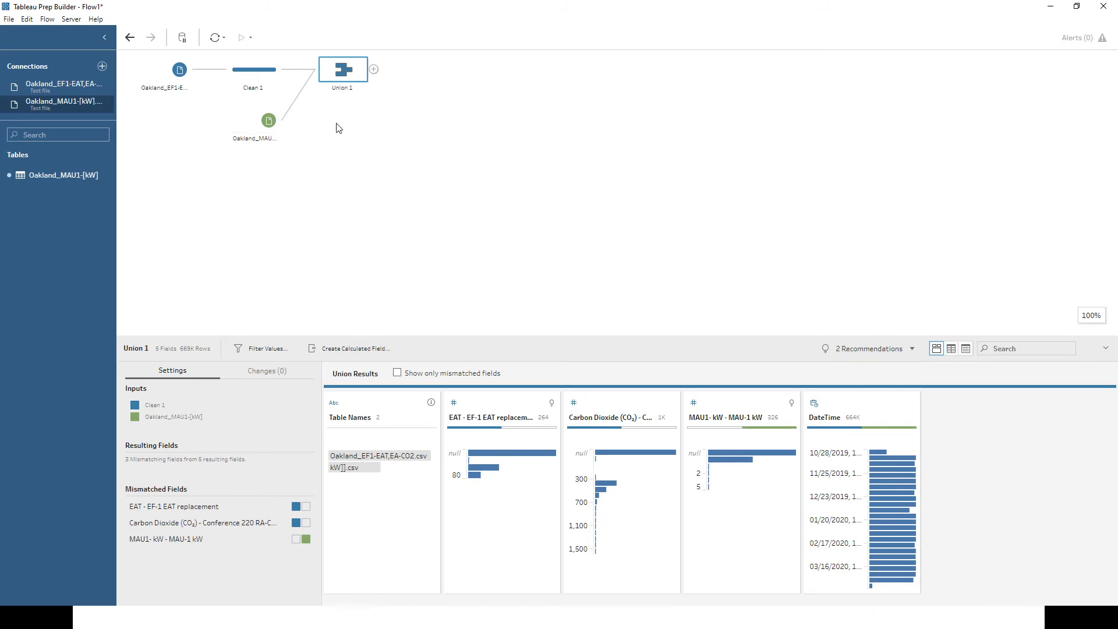
# Add an output step after Union 1 and set its output type to Comma Separated Values (.csv)
pyautogui.click(374, 70)
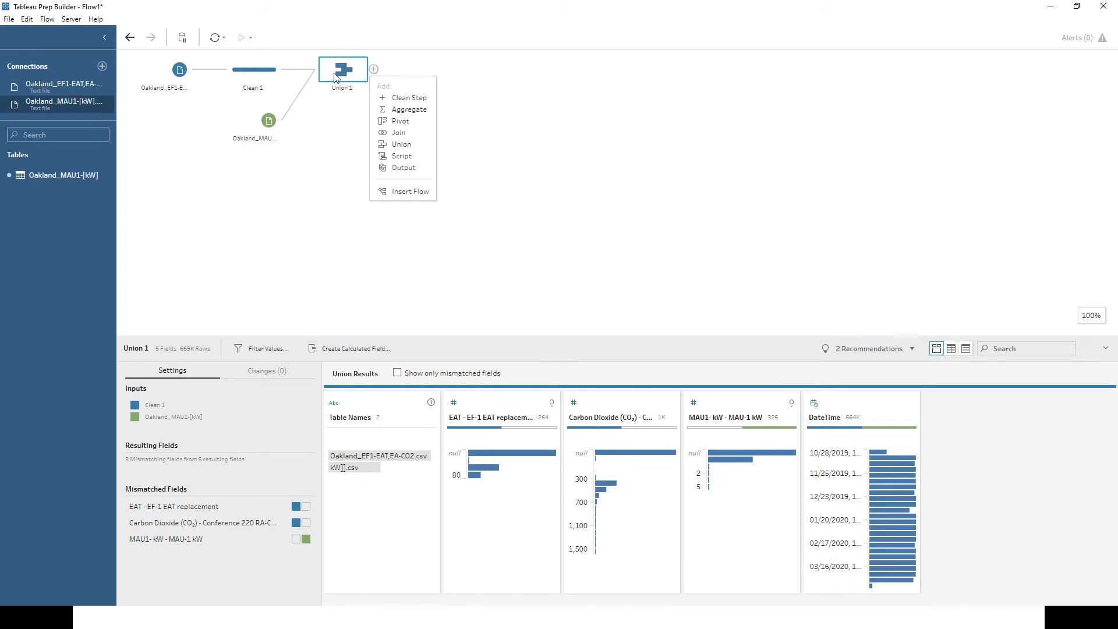
pyautogui.click(400, 170)
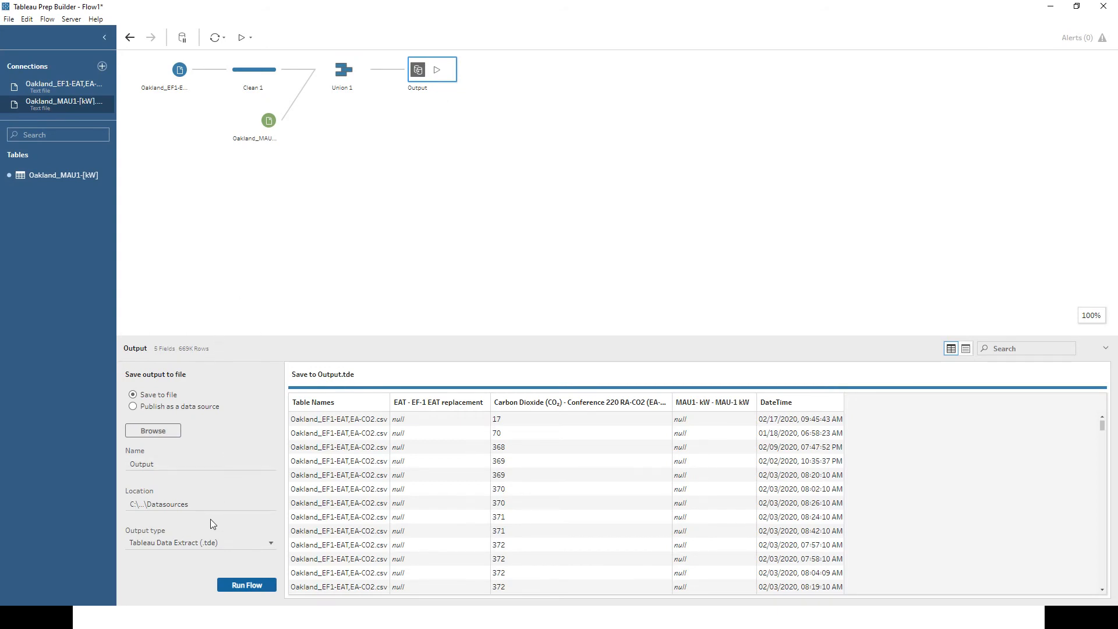
pyautogui.click(200, 544)
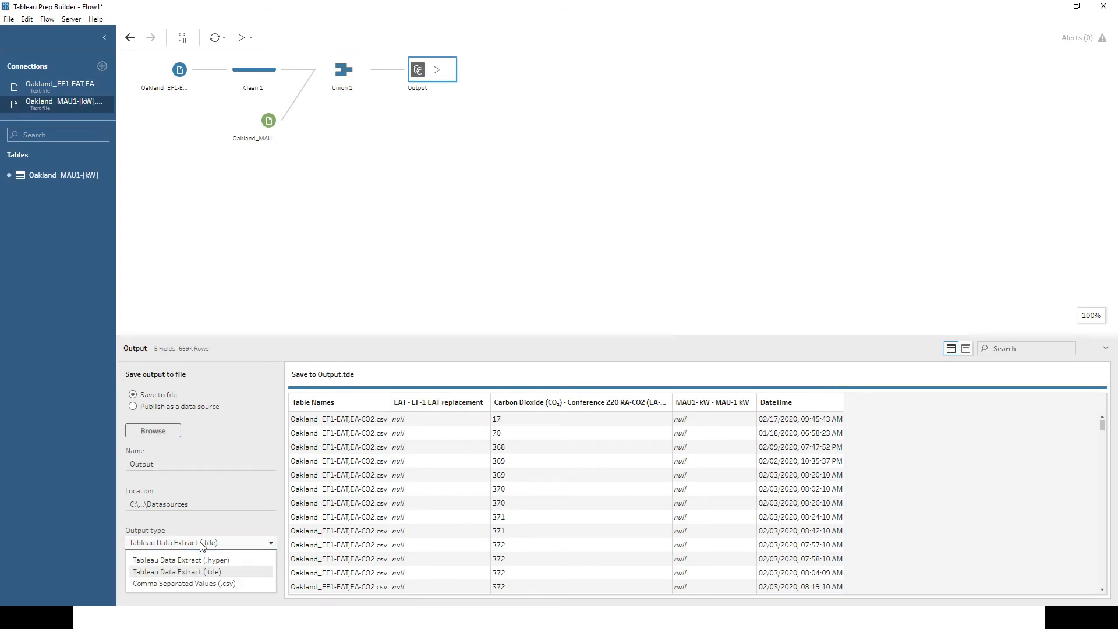
pyautogui.click(200, 583)
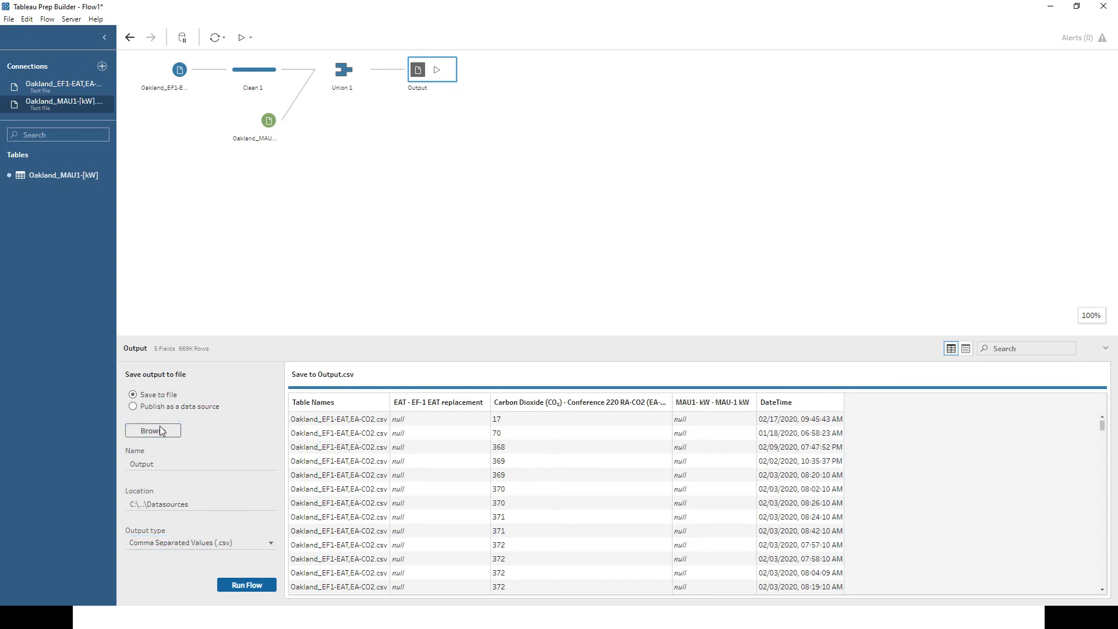
# Set the output file to Demo 1 Output.csv in the raw data - Code Readiness 2019 DOAS Oak folder and run the flow
pyautogui.click(162, 431)
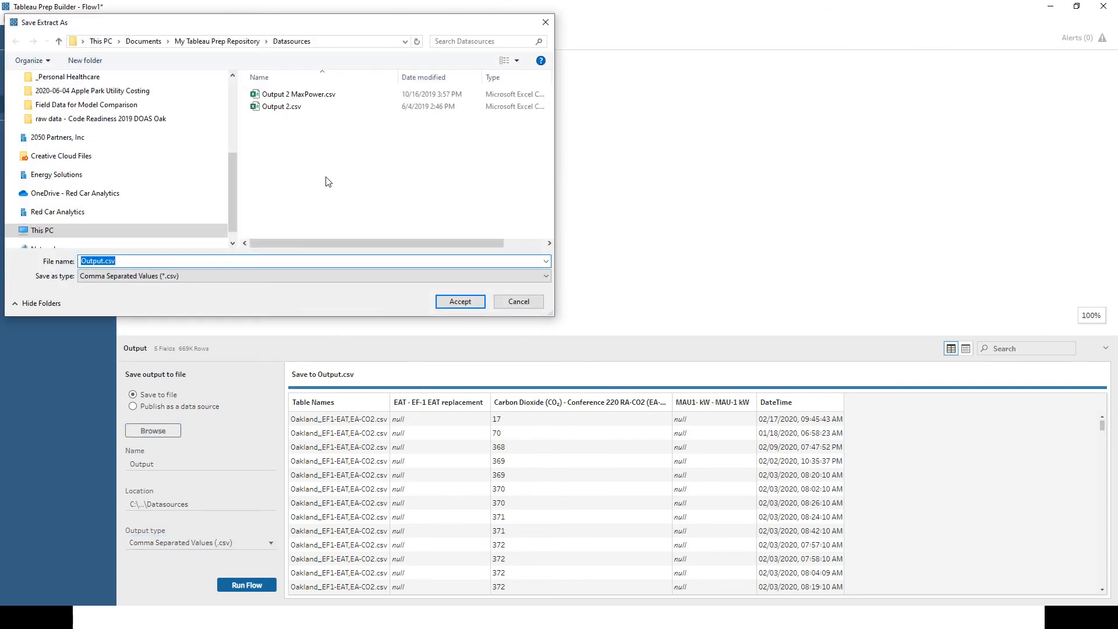
pyautogui.scroll(1, 75, 114)
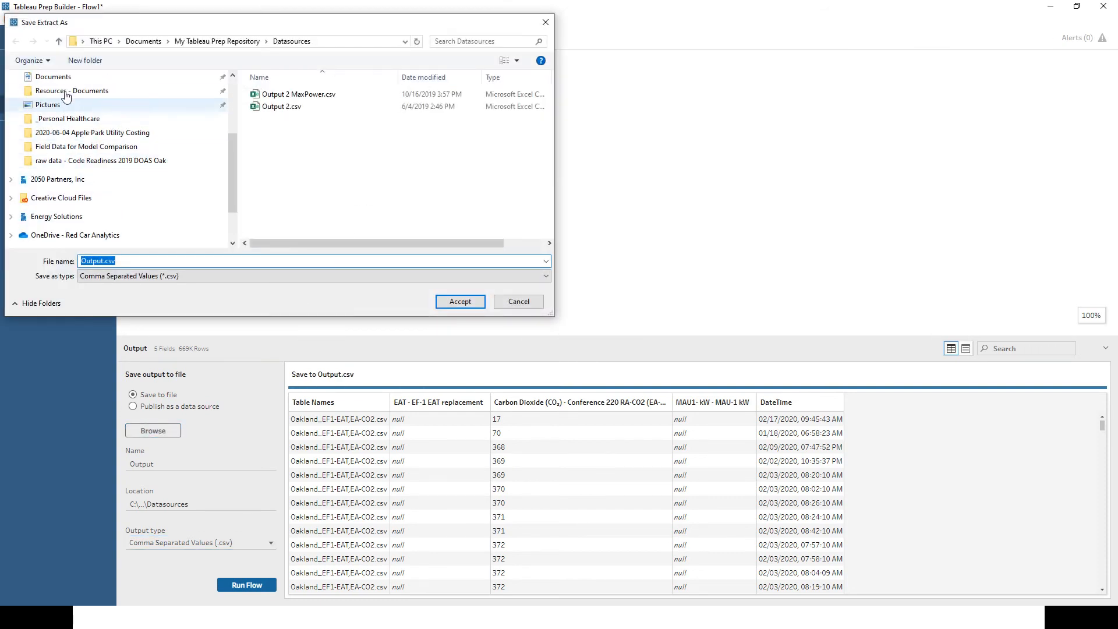
pyautogui.click(66, 94)
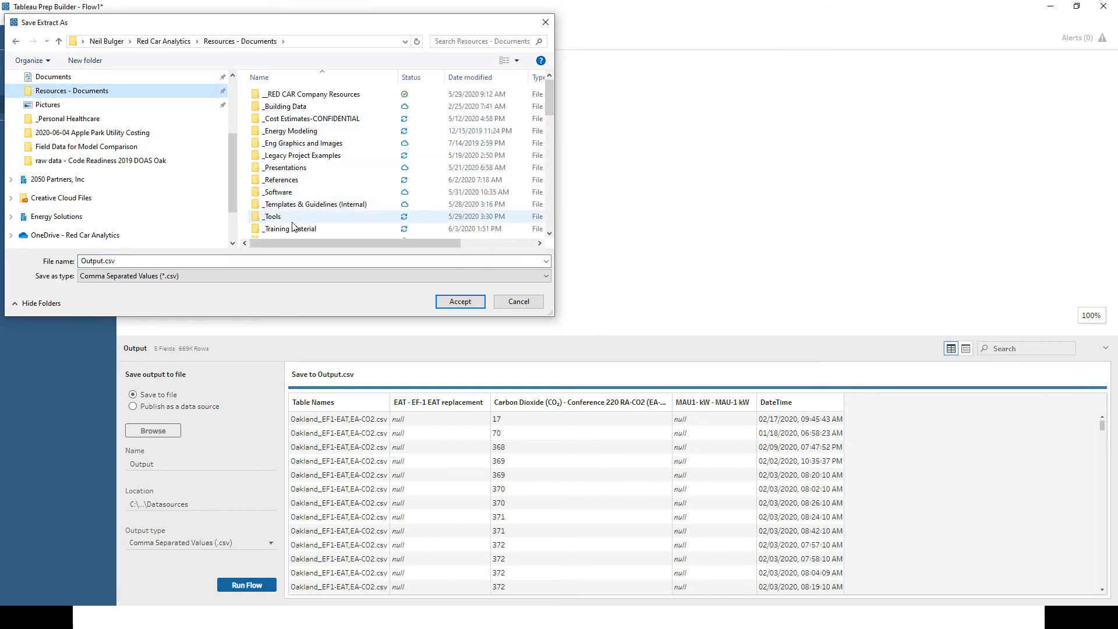
pyautogui.doubleClick(293, 228)
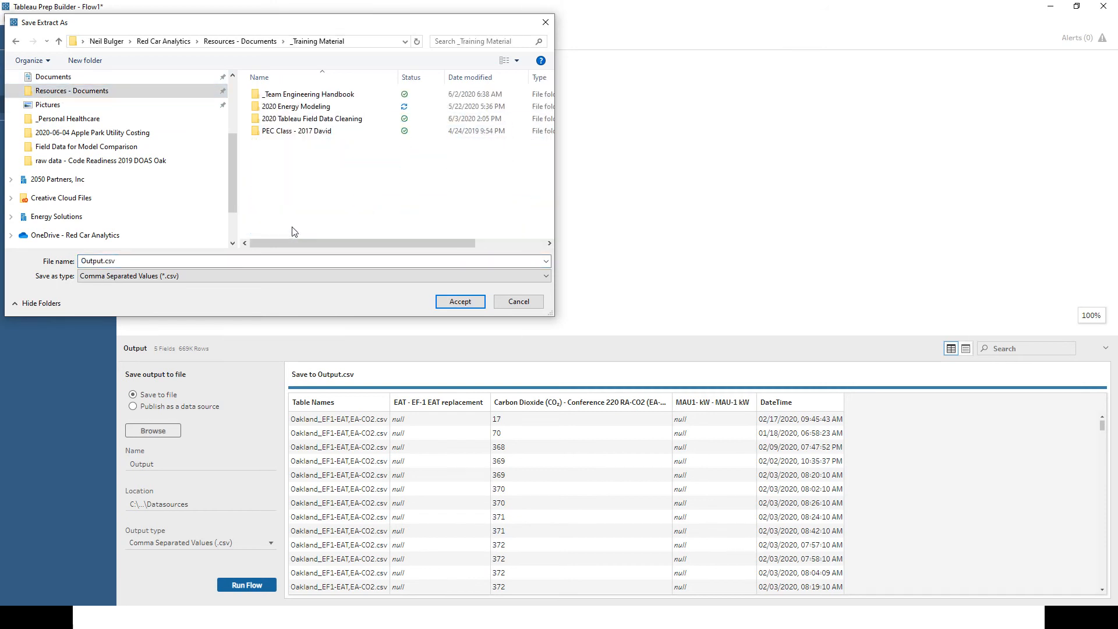
pyautogui.doubleClick(300, 119)
pyautogui.doubleClick(300, 95)
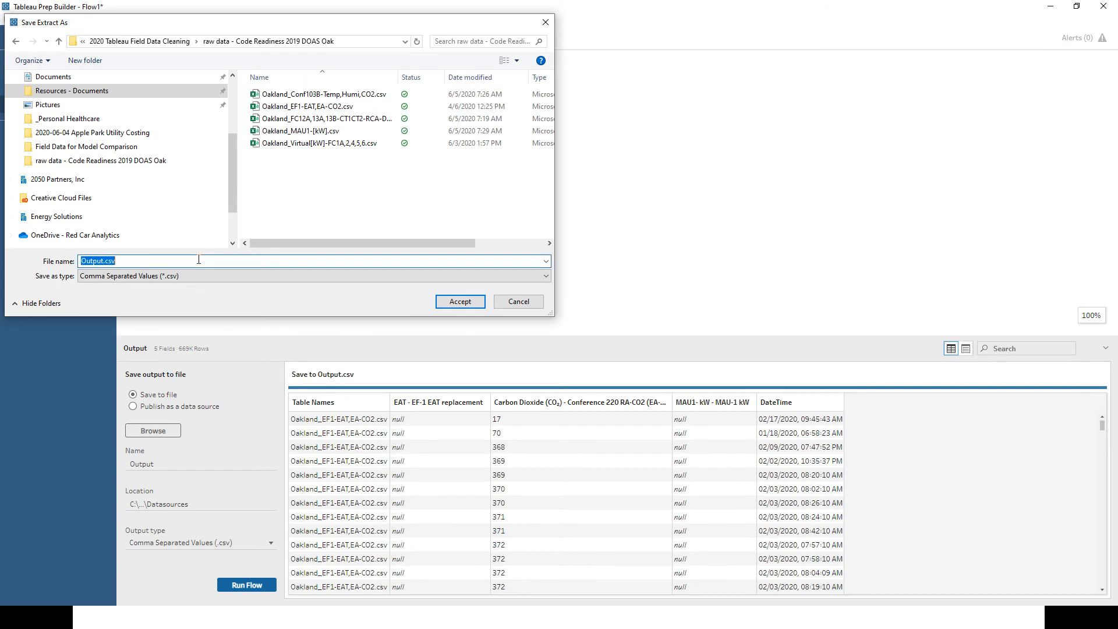
pyautogui.write('Demo 1')
pyautogui.press('Return')
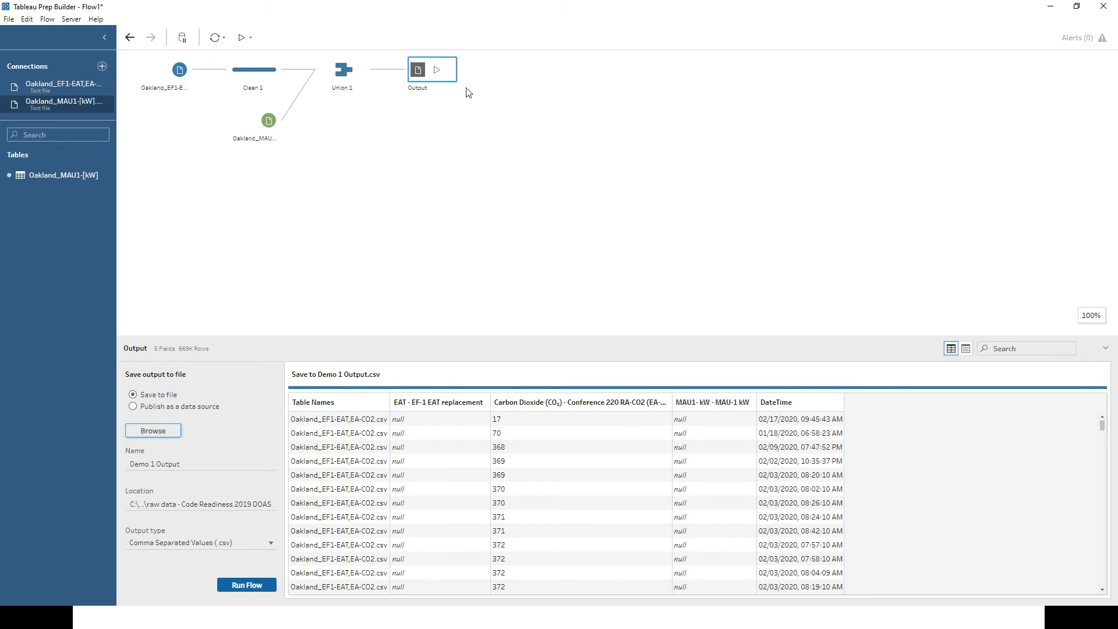
pyautogui.click(437, 70)
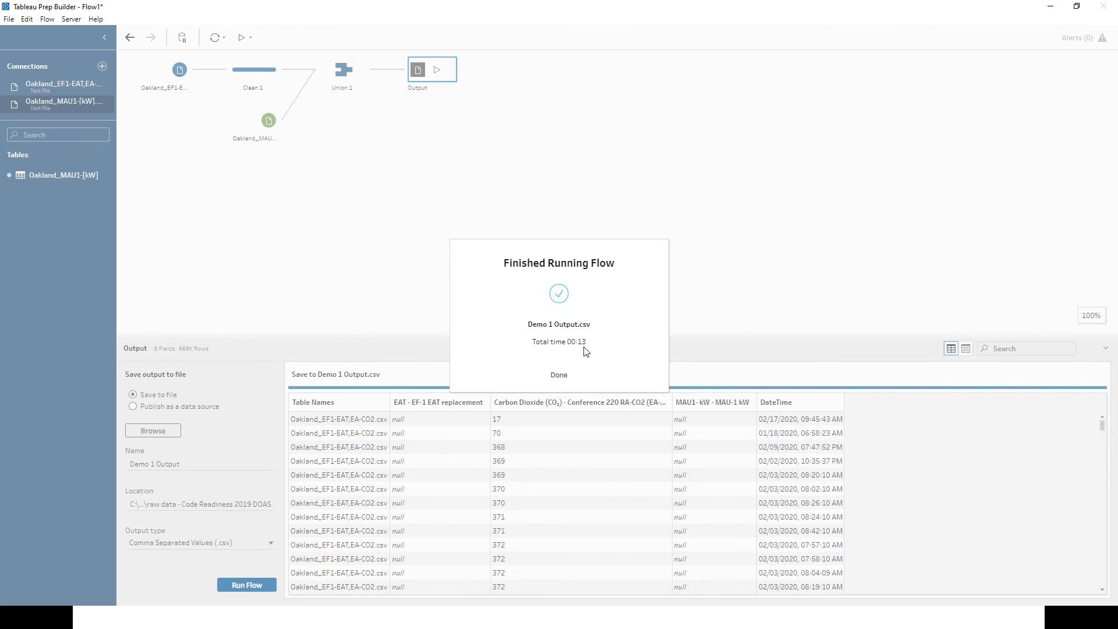
pyautogui.click(559, 375)
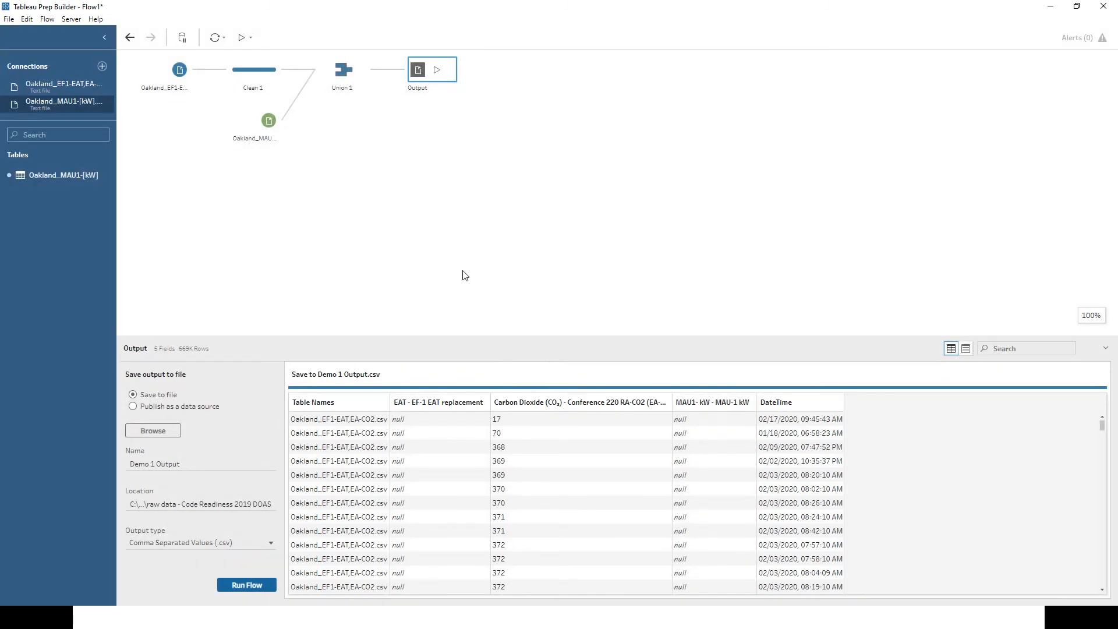
# Switch to the raw data folder in File Explorer, open Demo 1 Output.csv in Excel and minimize the folder window
pyautogui.hotkey('alt', 'Tab')
pyautogui.hotkey('alt', 'Tab')
pyautogui.hotkey('alt', 'Tab')
pyautogui.hotkey('alt', 'Tab')
pyautogui.hotkey('alt', 'Tab')
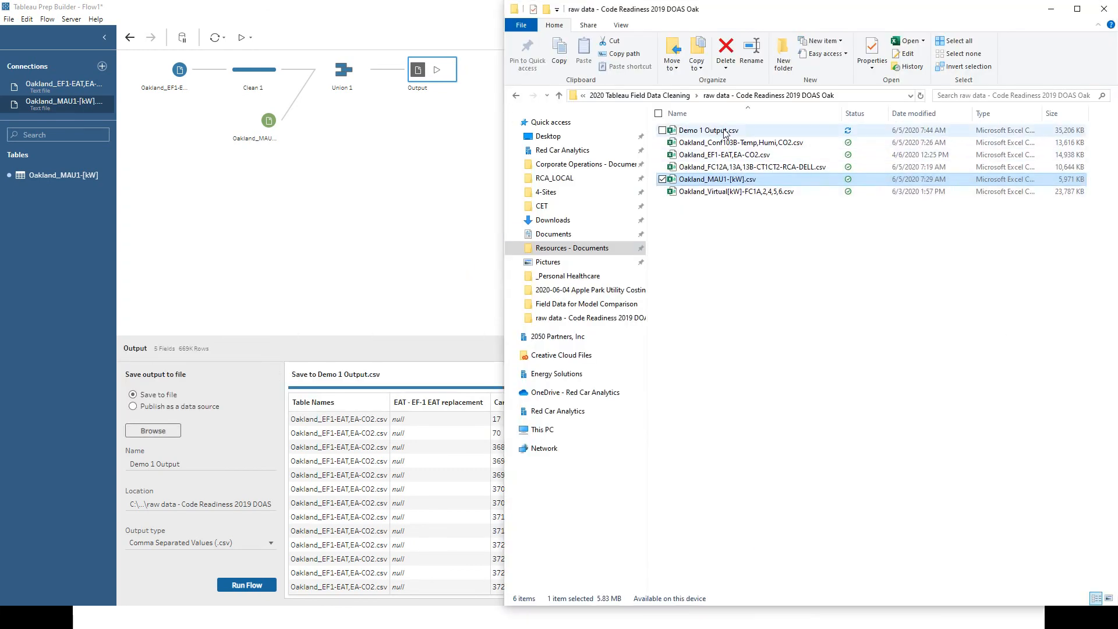
pyautogui.doubleClick(715, 131)
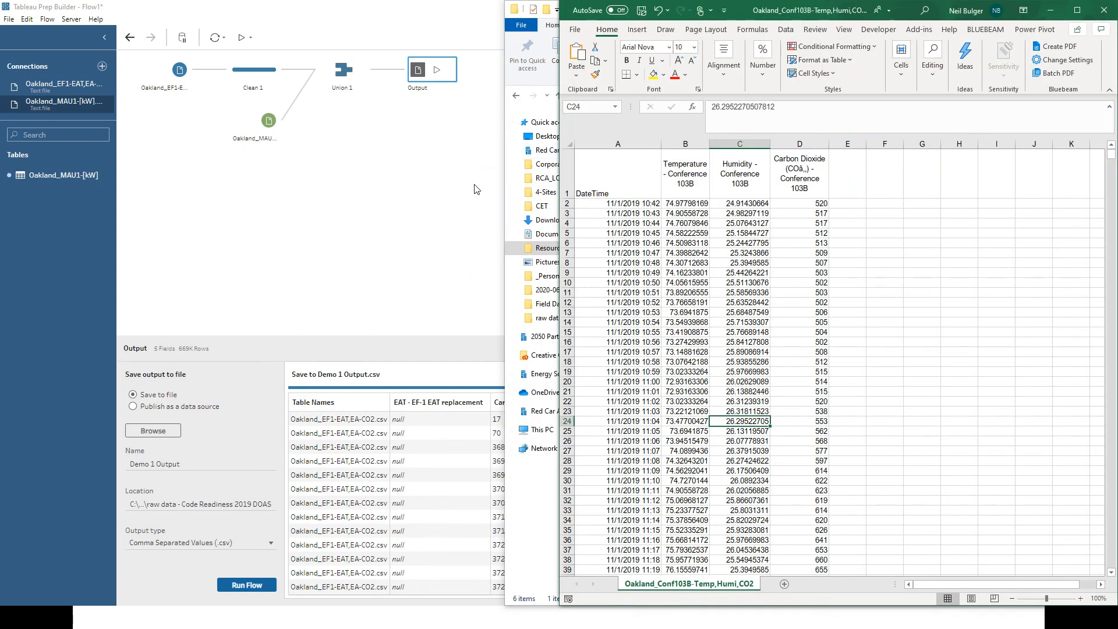
pyautogui.click(502, 189)
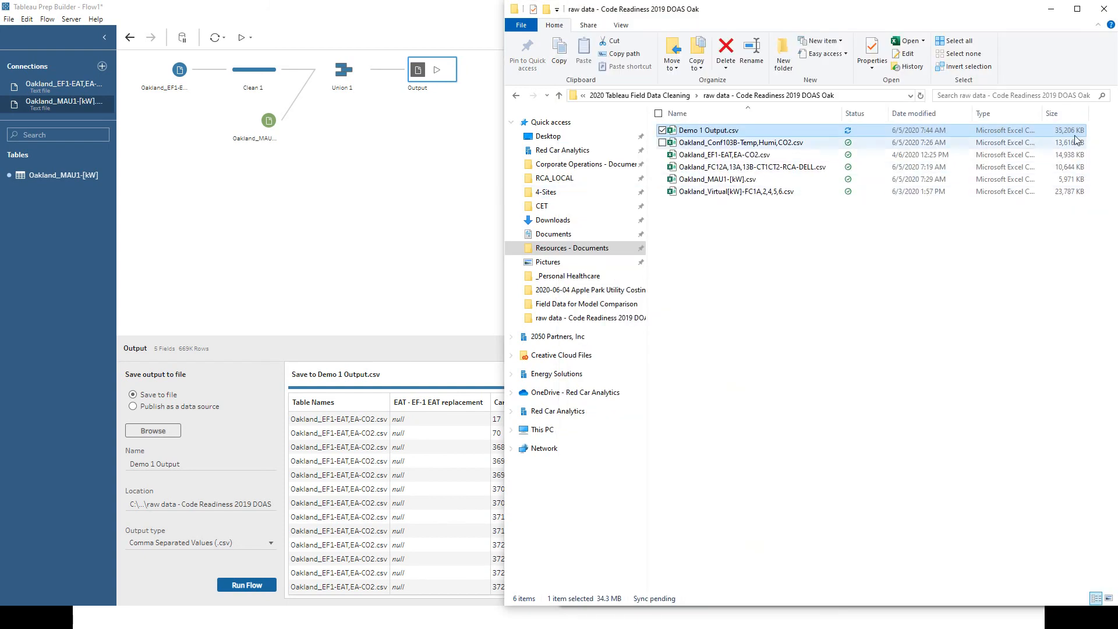
pyautogui.click(1052, 9)
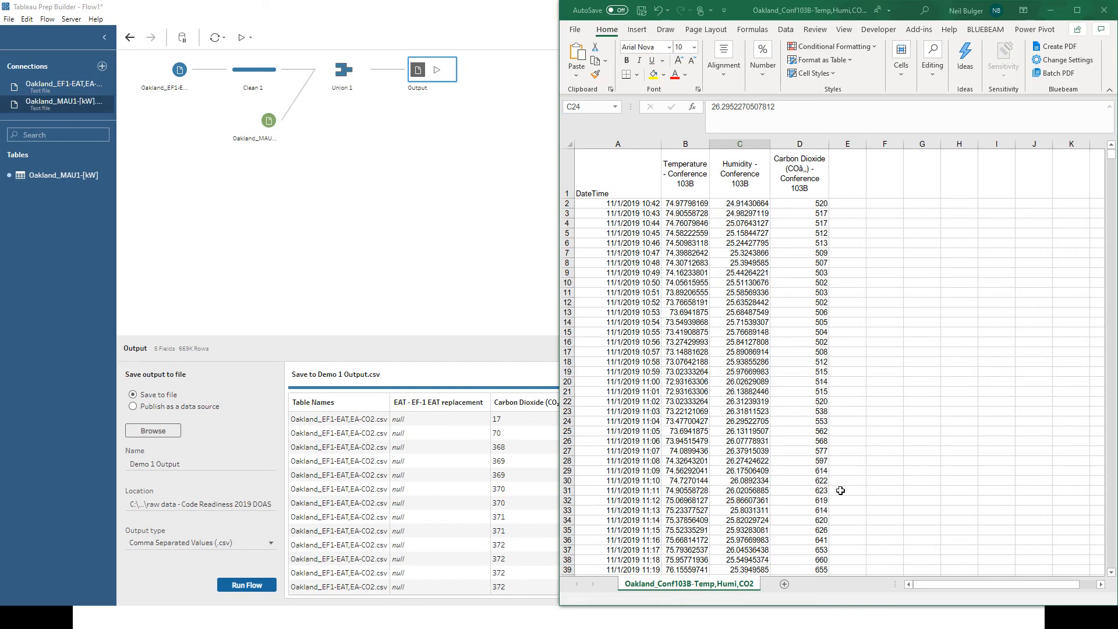
# Widen columns A to E of Demo 1 Output.csv so the field headers, DateTime values and table names are readable
pyautogui.click(153, 262)
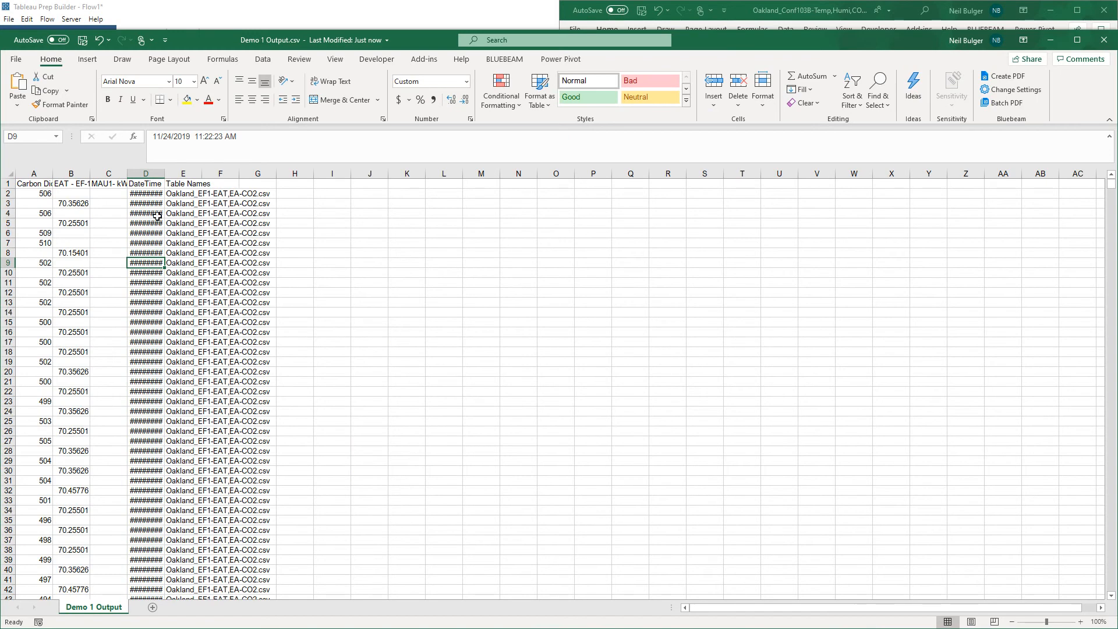
pyautogui.doubleClick(163, 172)
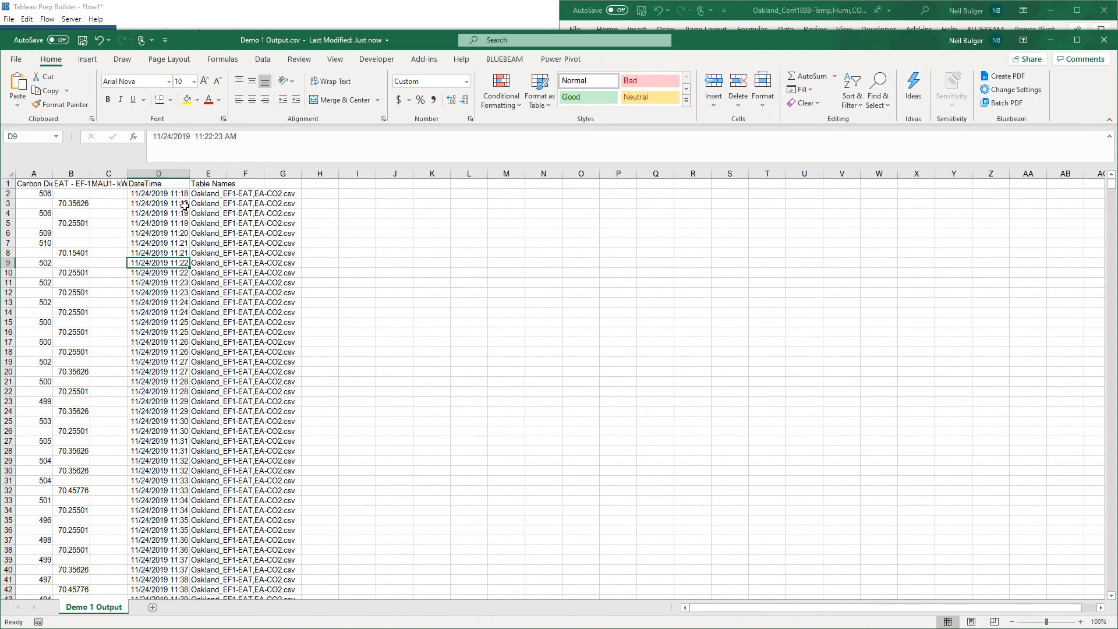
pyautogui.moveTo(26, 173); pyautogui.dragTo(52, 173)
pyautogui.doubleClick(55, 175)
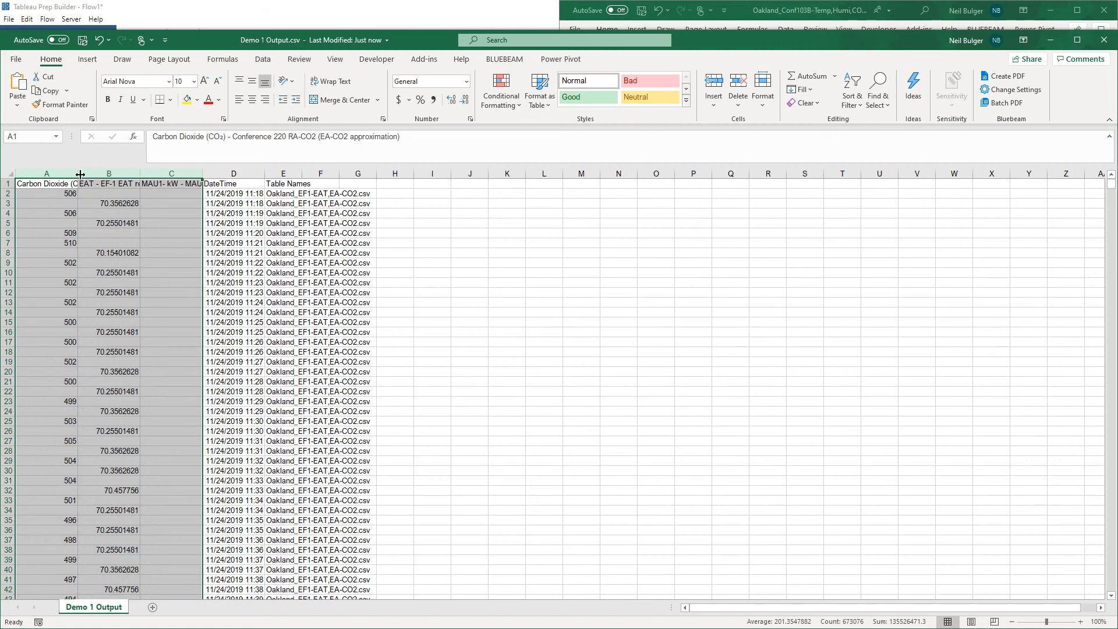
pyautogui.click(112, 185)
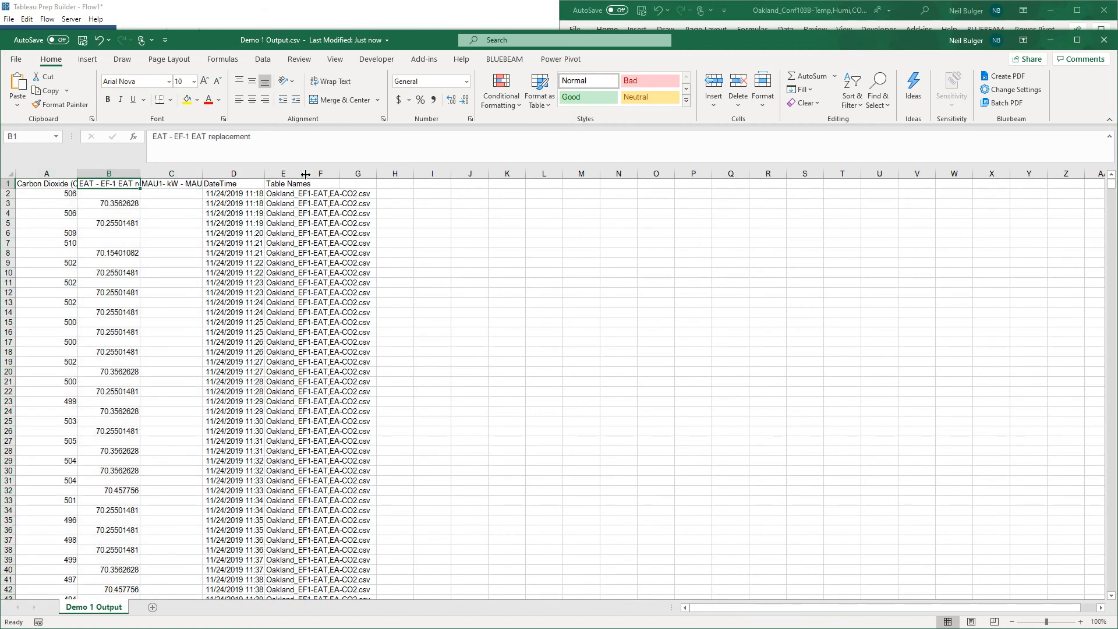
pyautogui.moveTo(302, 174); pyautogui.dragTo(392, 174)
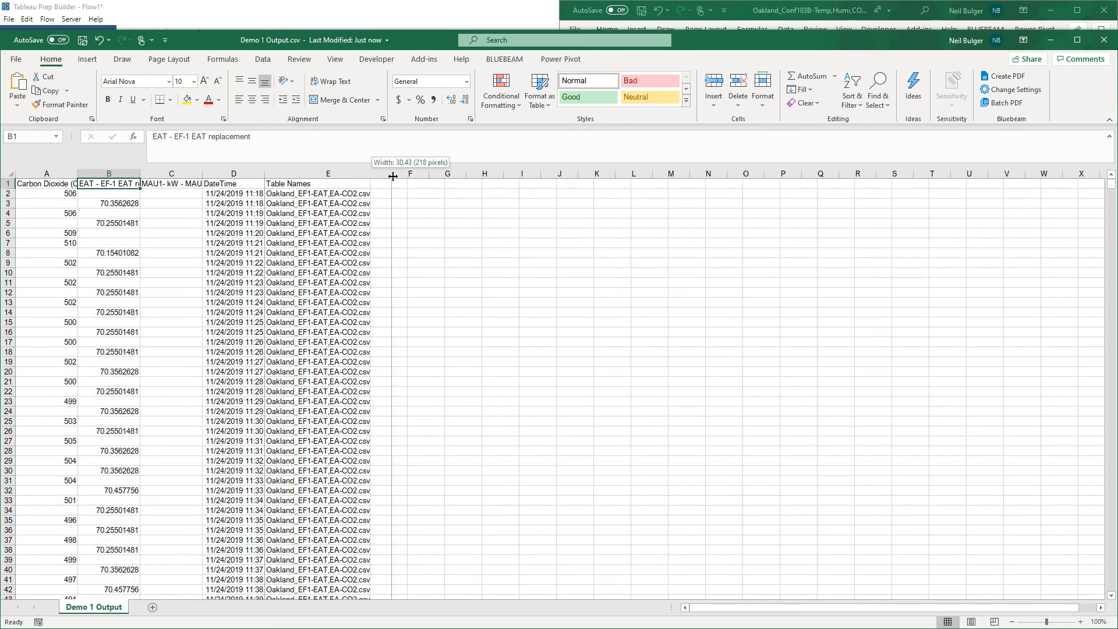
pyautogui.moveTo(70, 173); pyautogui.dragTo(133, 174)
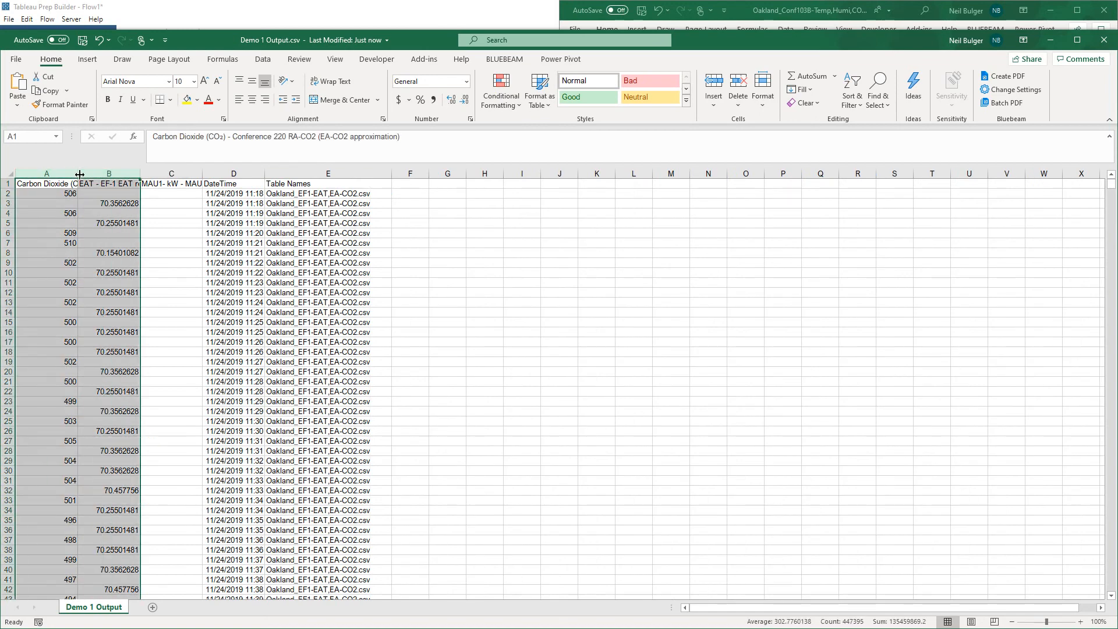
pyautogui.doubleClick(139, 174)
pyautogui.click(105, 183)
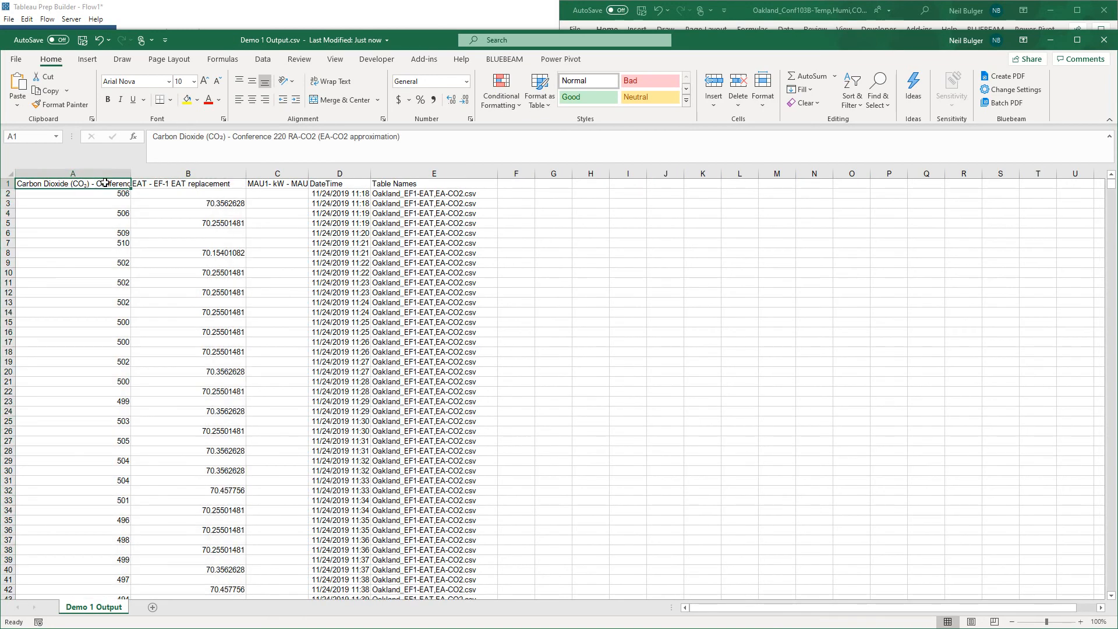
pyautogui.click(297, 199)
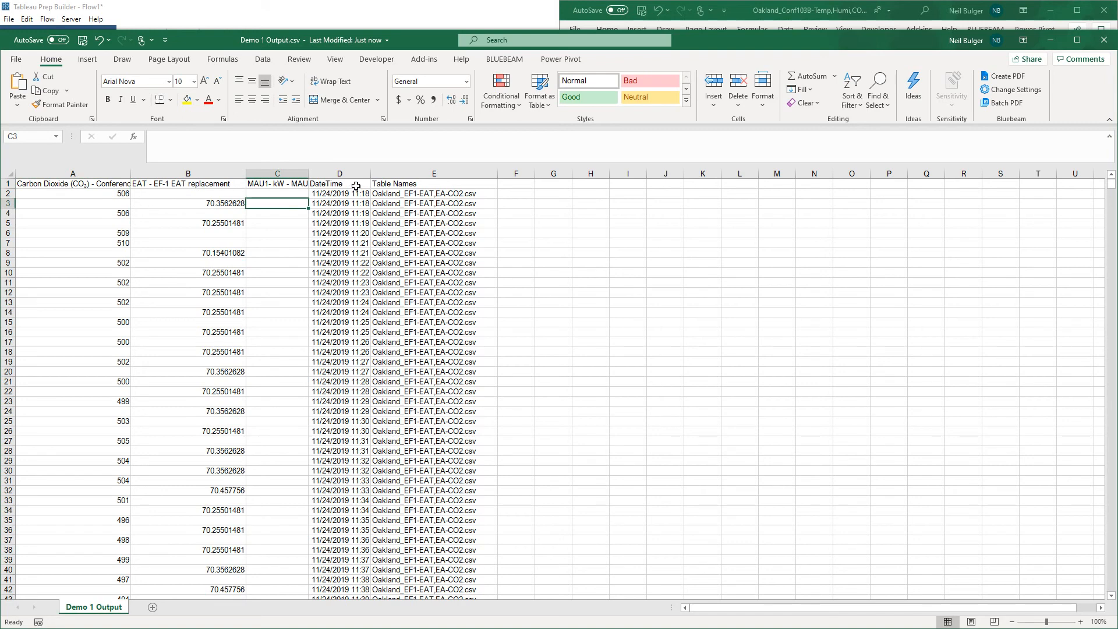
pyautogui.moveTo(370, 175); pyautogui.dragTo(448, 181)
# Compare the exact DateTime values of the carbon dioxide and EAT rows, and examine the MAU1 kW column further down the sheet
pyautogui.click(378, 194)
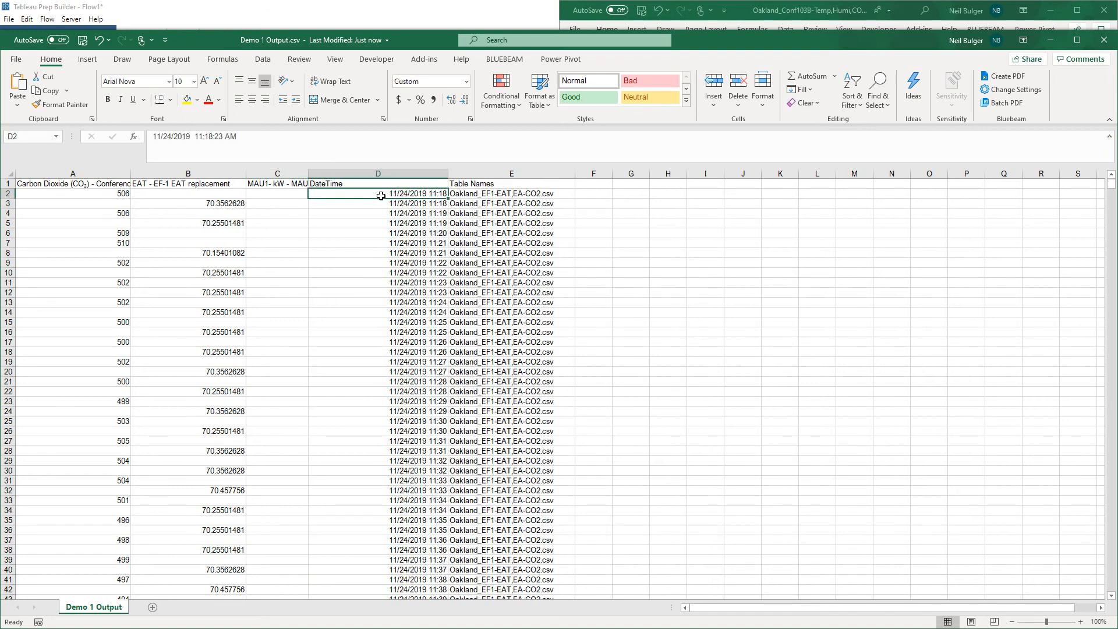
pyautogui.click(82, 199)
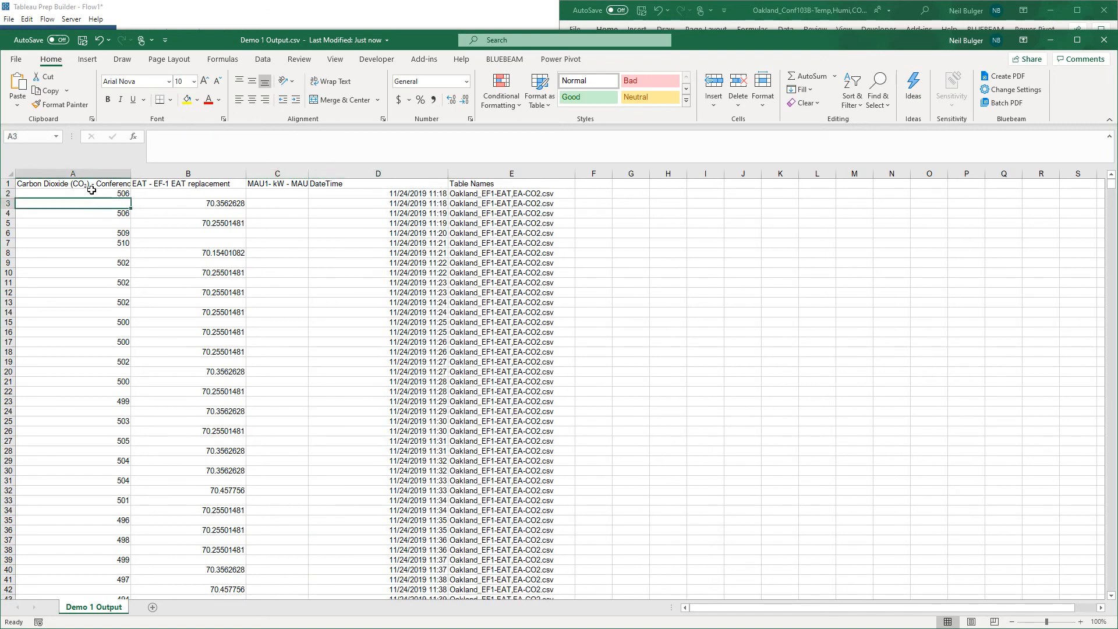
pyautogui.click(431, 194)
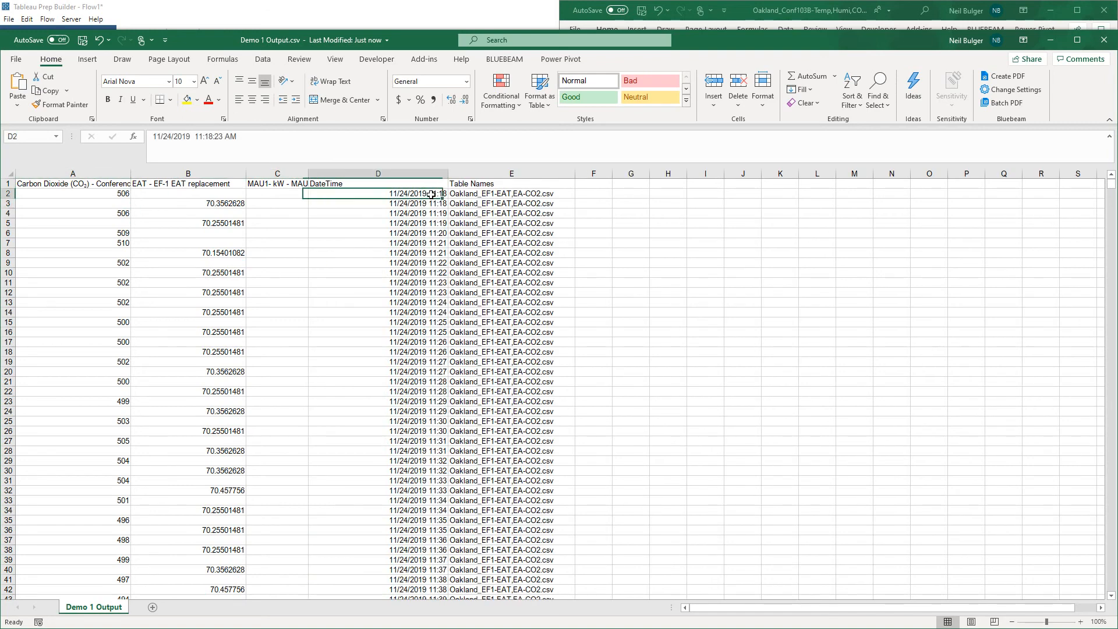
pyautogui.click(220, 203)
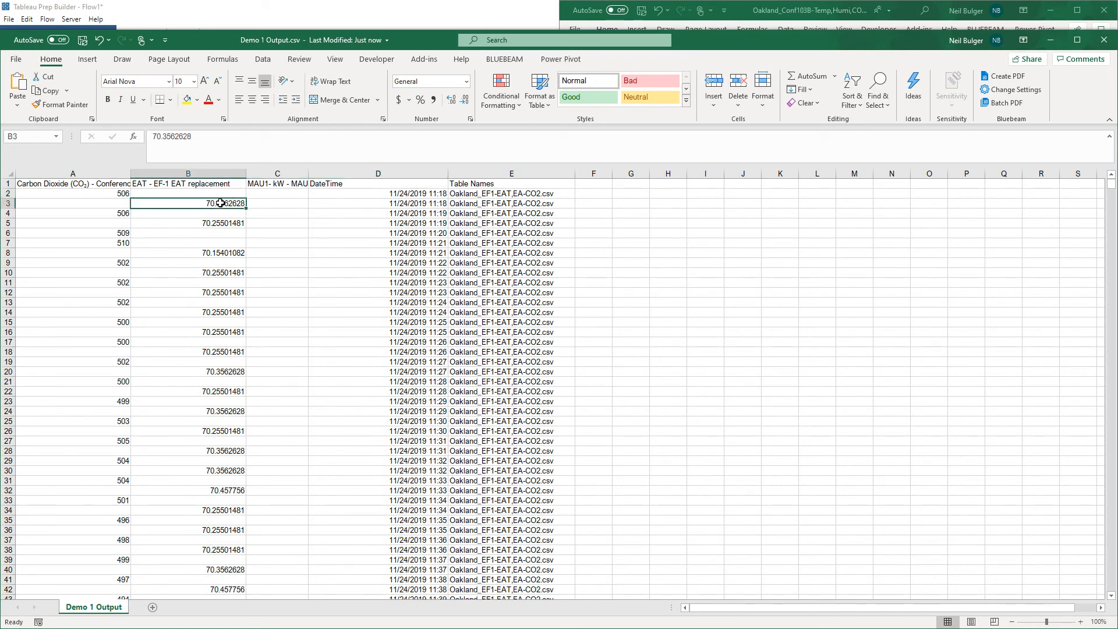
pyautogui.click(383, 203)
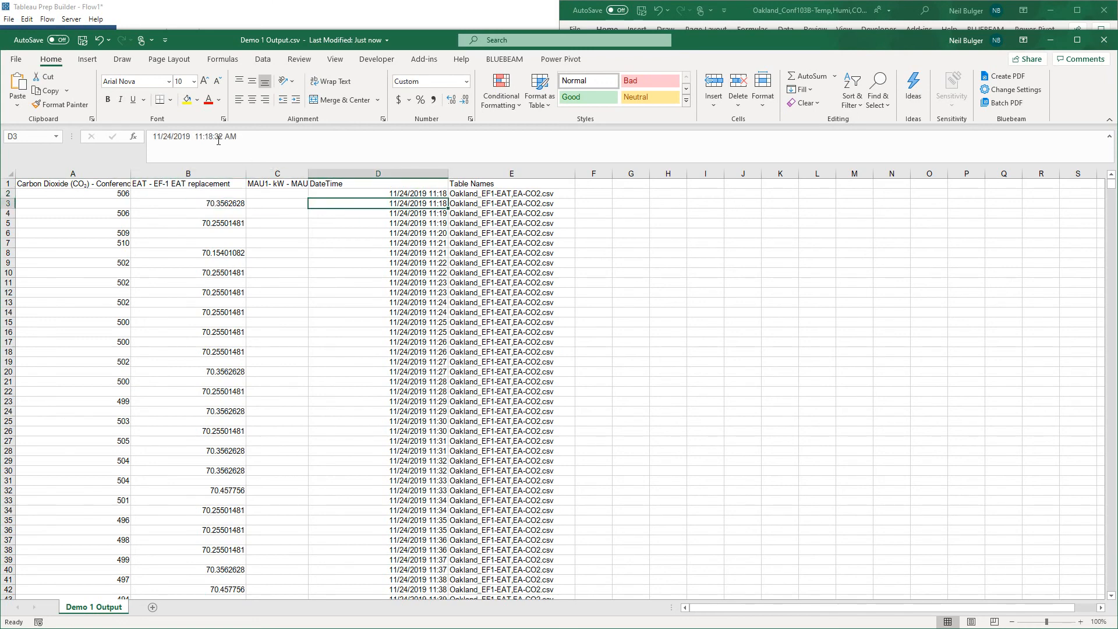
pyautogui.moveTo(273, 194); pyautogui.dragTo(267, 353)
pyautogui.scroll(-20, 277, 398)
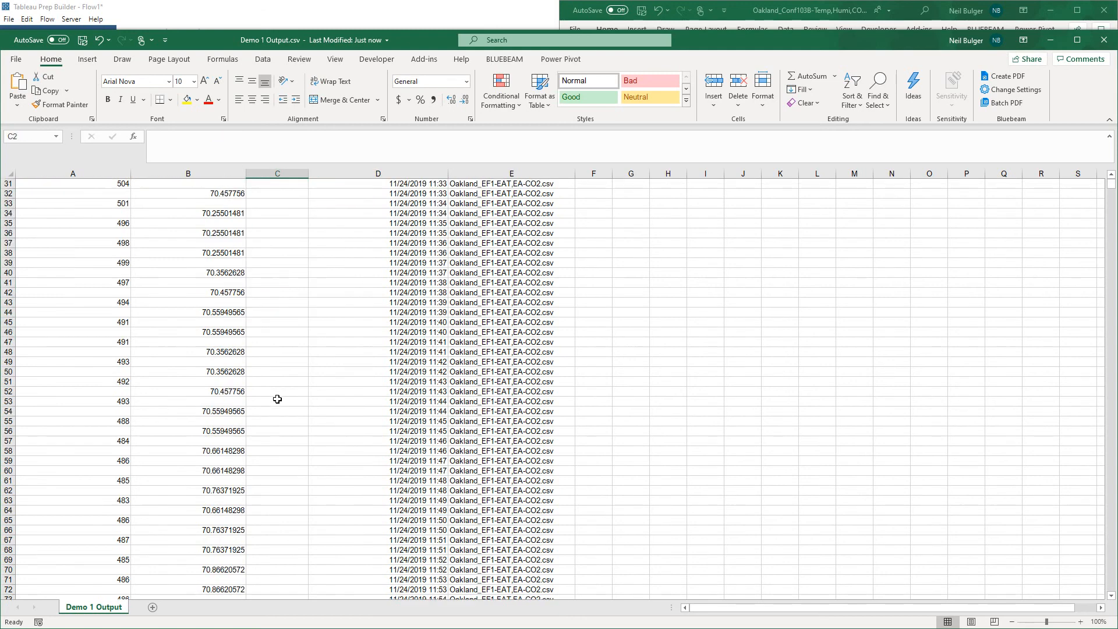
pyautogui.scroll(-20, 277, 399)
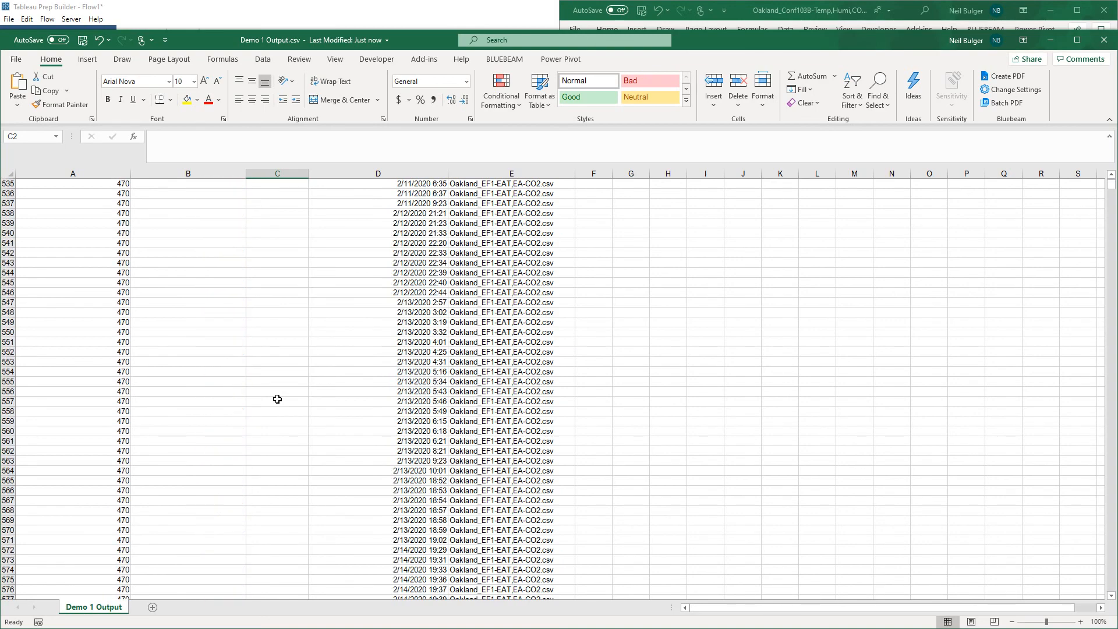
pyautogui.scroll(-20, 277, 399)
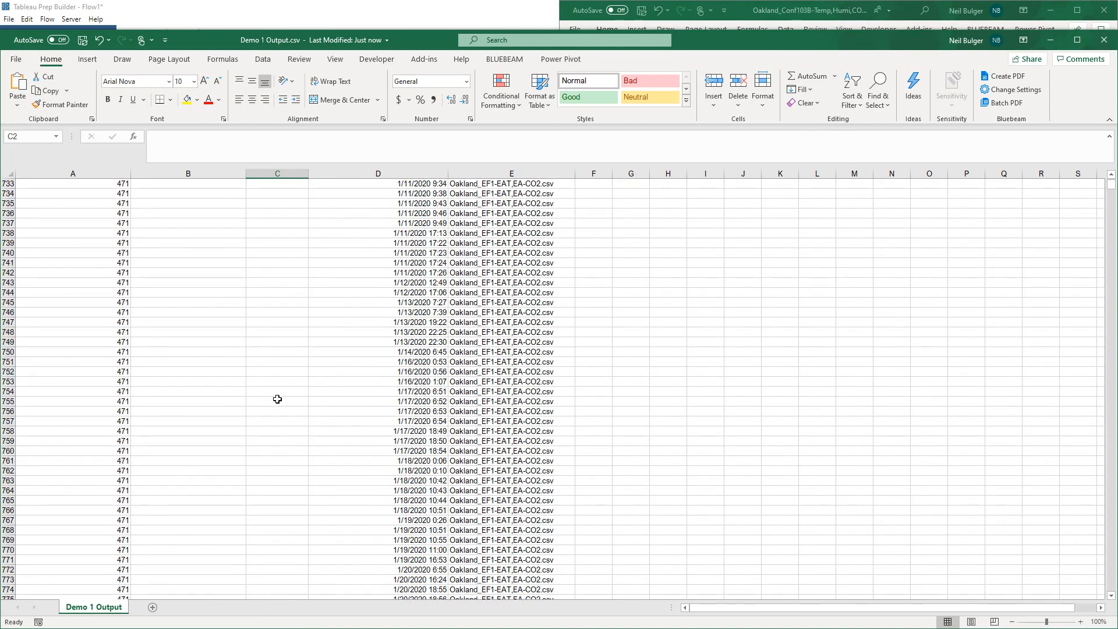
pyautogui.scroll(-20, 277, 399)
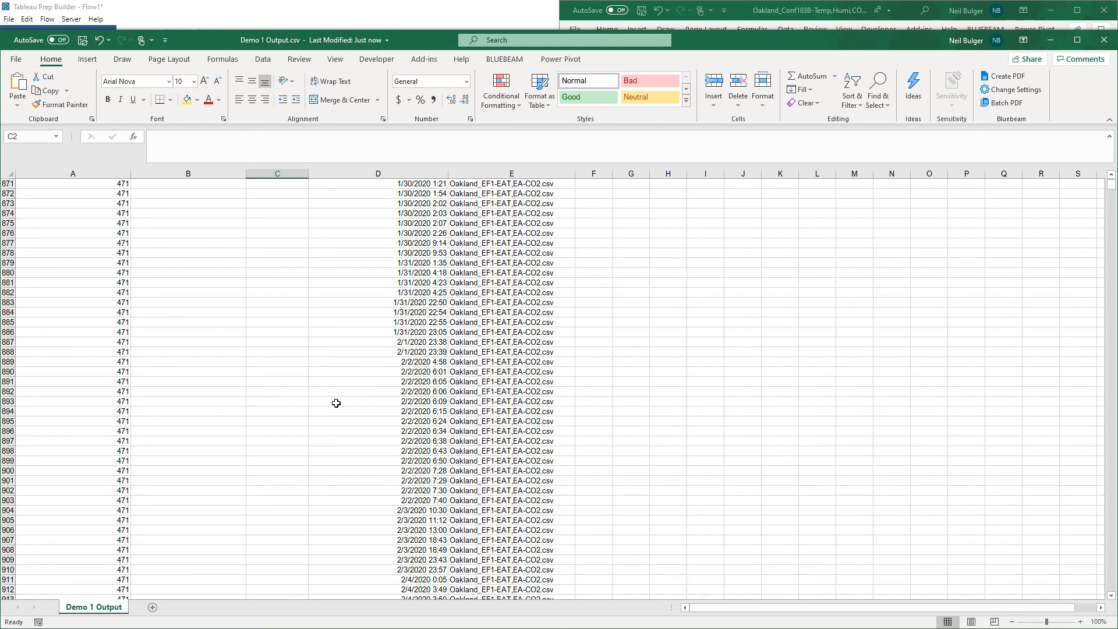
# Close Demo 1 Output.csv without saving the changes and switch back to the Tableau Prep flow
pyautogui.click(1104, 41)
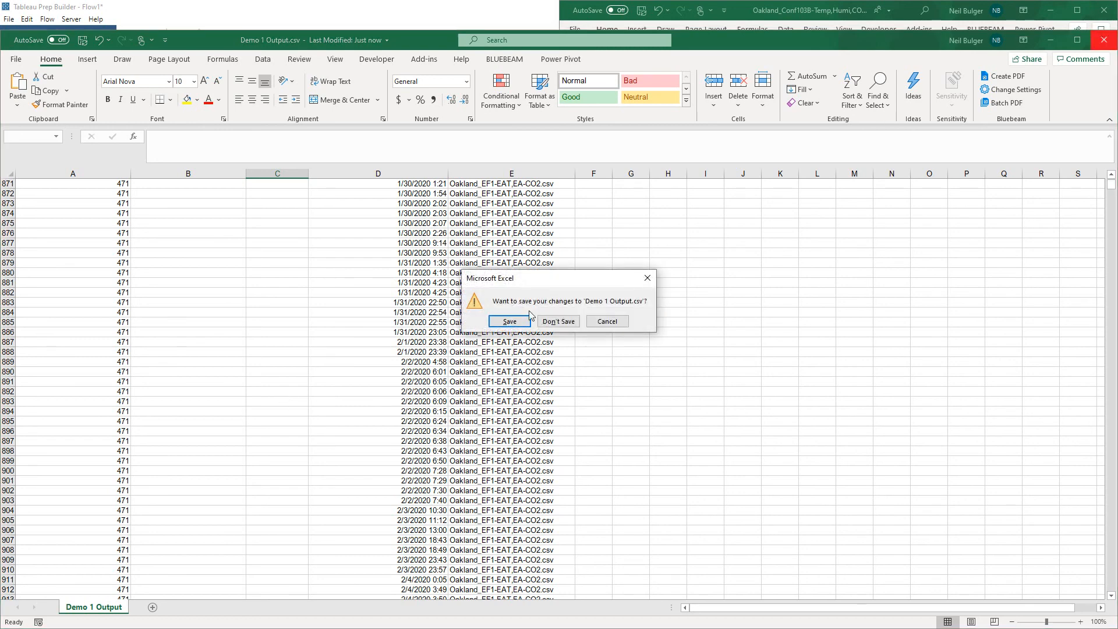
pyautogui.click(558, 321)
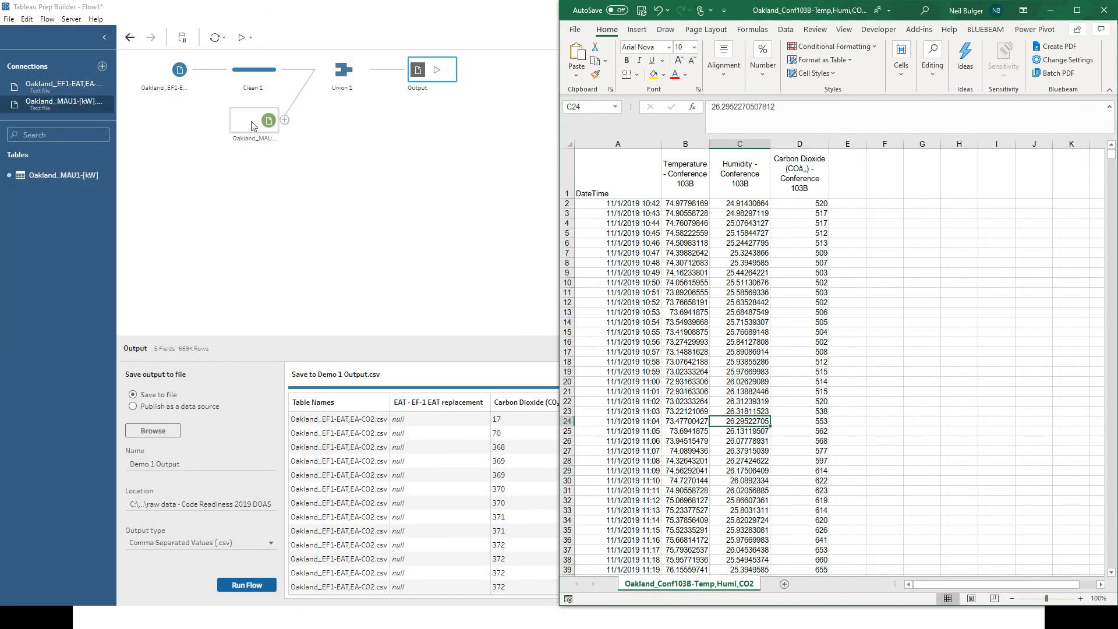
pyautogui.click(300, 190)
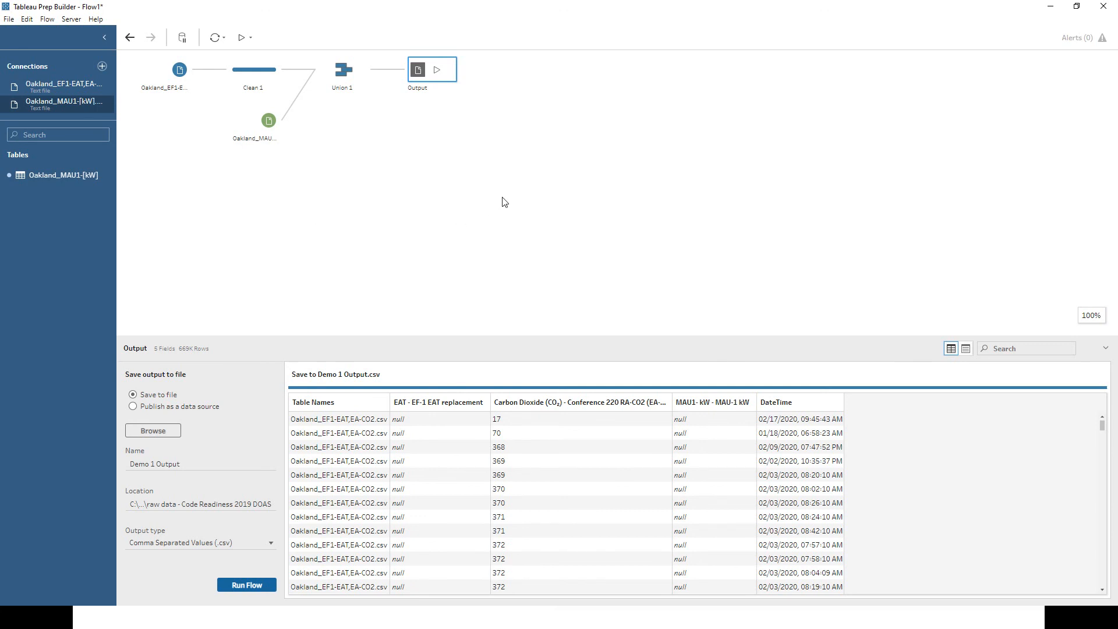
# Delete the Union 1 and Output steps and the Oakland_MAU1-[kW] input from the flow, and select the Oakland_EF1-EAT,EA-CO2 input
pyautogui.moveTo(504, 195); pyautogui.dragTo(308, 68)
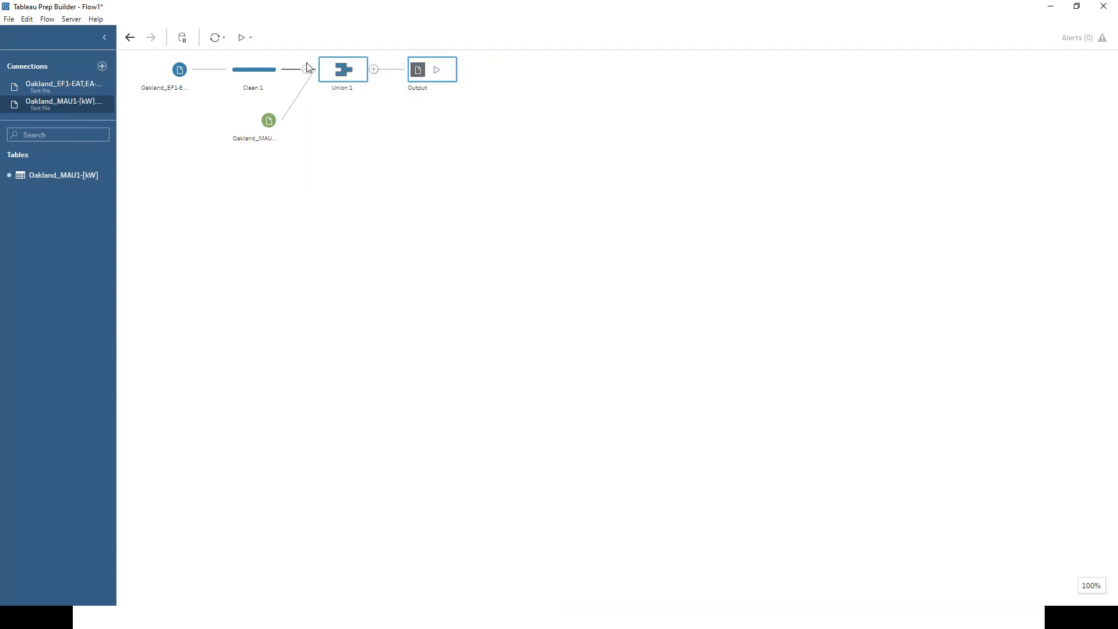
pyautogui.press('Delete')
pyautogui.moveTo(371, 216); pyautogui.dragTo(248, 117)
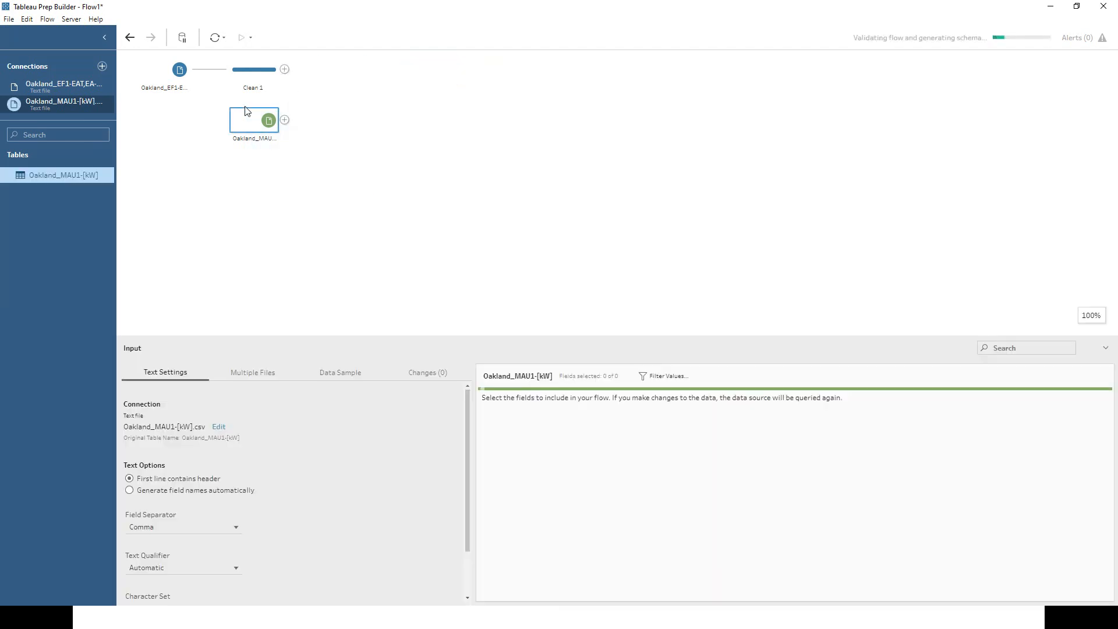
pyautogui.press('Delete')
pyautogui.click(180, 76)
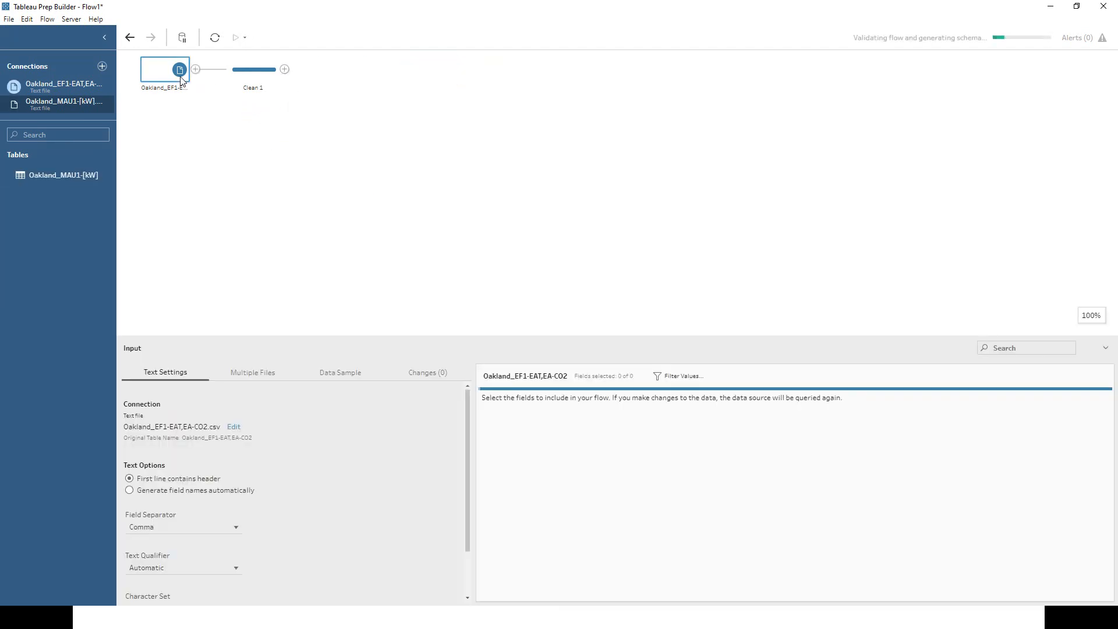